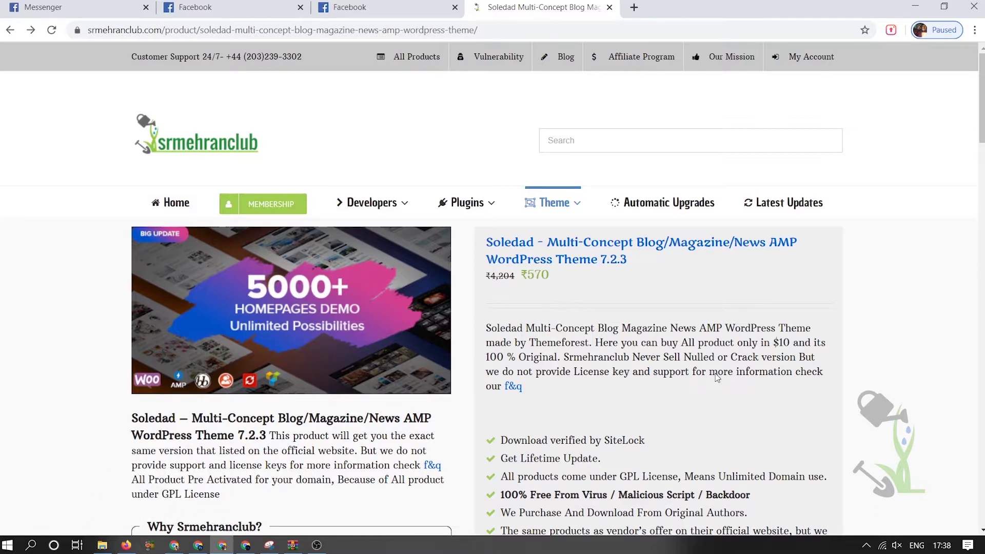
# Scroll down the srmehranclub Soledad product page toward the SALES PAGE button.
pyautogui.scroll(-6, 723, 395)
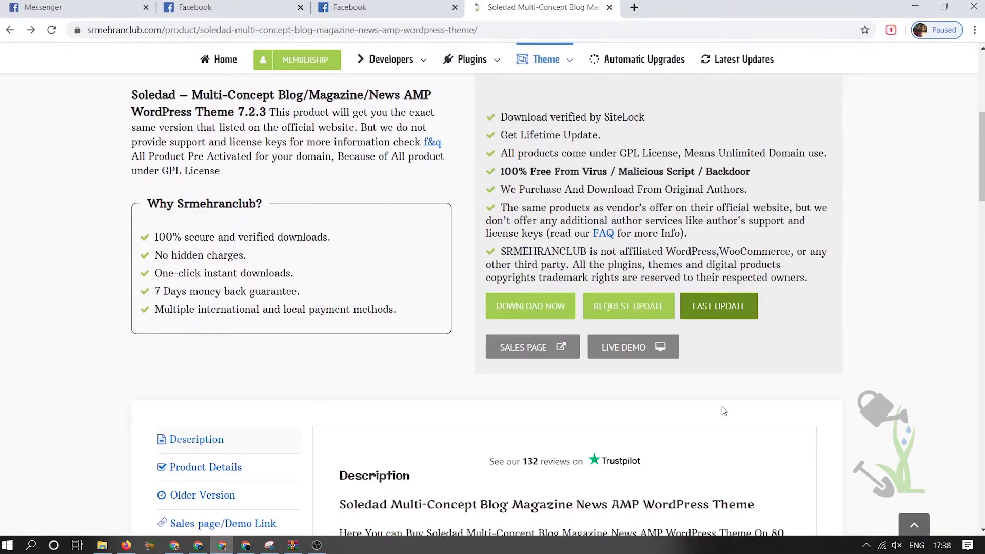
# Open the Soledad item's ThemeForest sales page in a new tab and scroll through it.
pyautogui.click(532, 347)
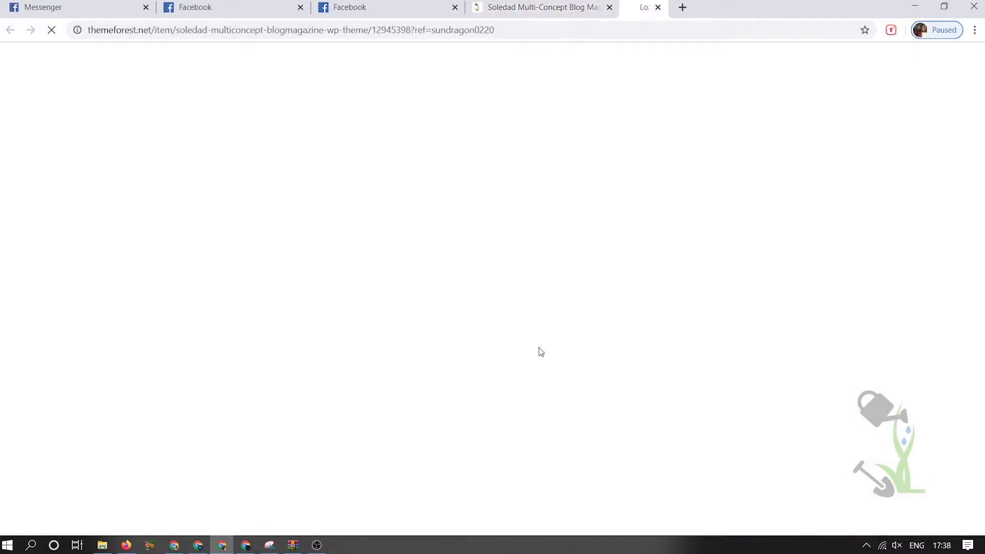
pyautogui.click(527, 7)
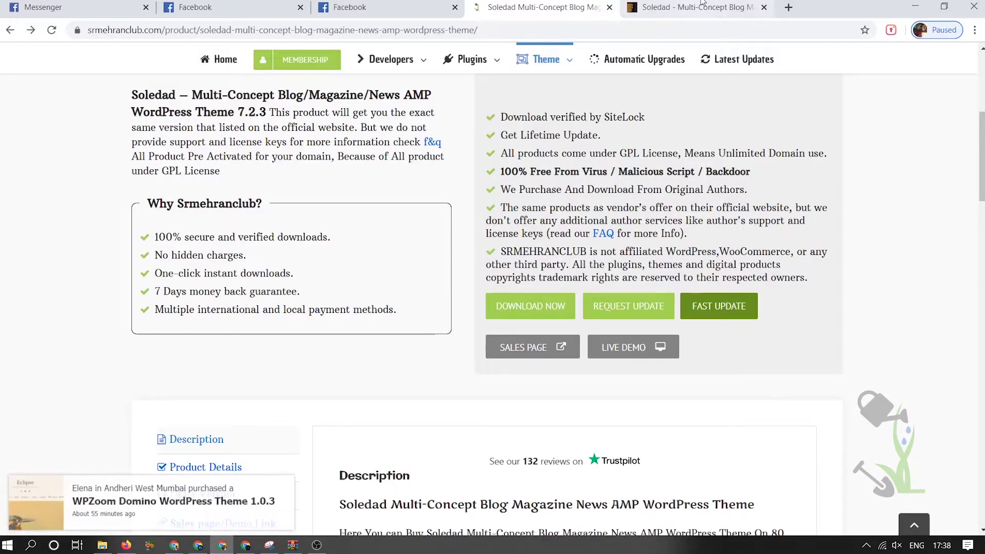
pyautogui.click(672, 7)
pyautogui.scroll(-8, 542, 354)
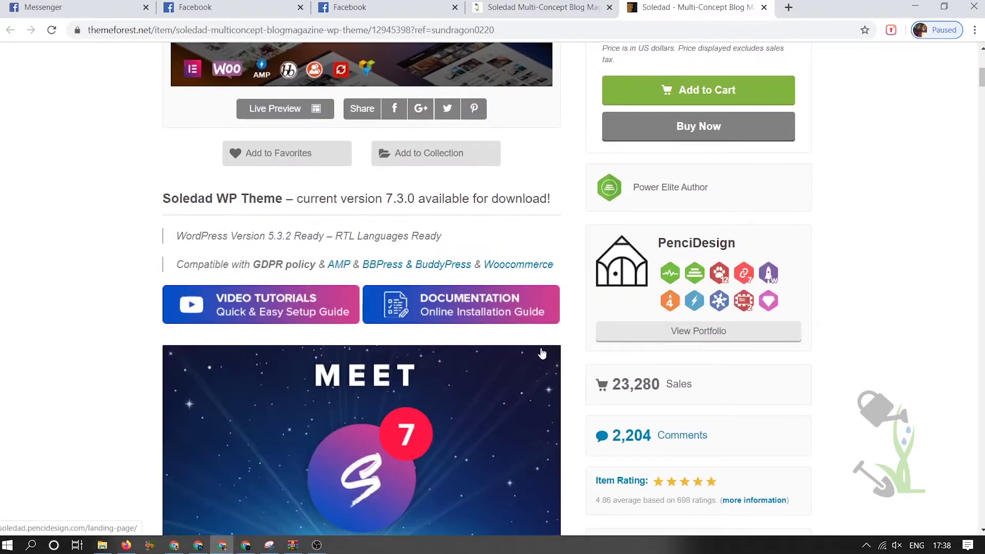
pyautogui.scroll(-2, 542, 354)
pyautogui.scroll(-3, 607, 488)
pyautogui.scroll(6, 596, 338)
pyautogui.scroll(-2, 596, 338)
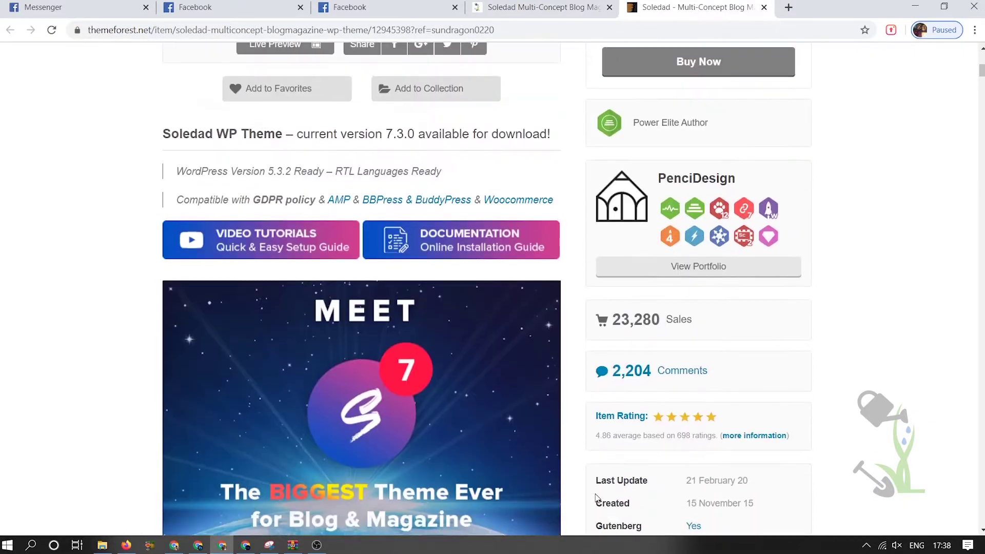
# Review the 23,280 sales figure and the Compatible With details.
pyautogui.moveTo(589, 320); pyautogui.dragTo(688, 314)
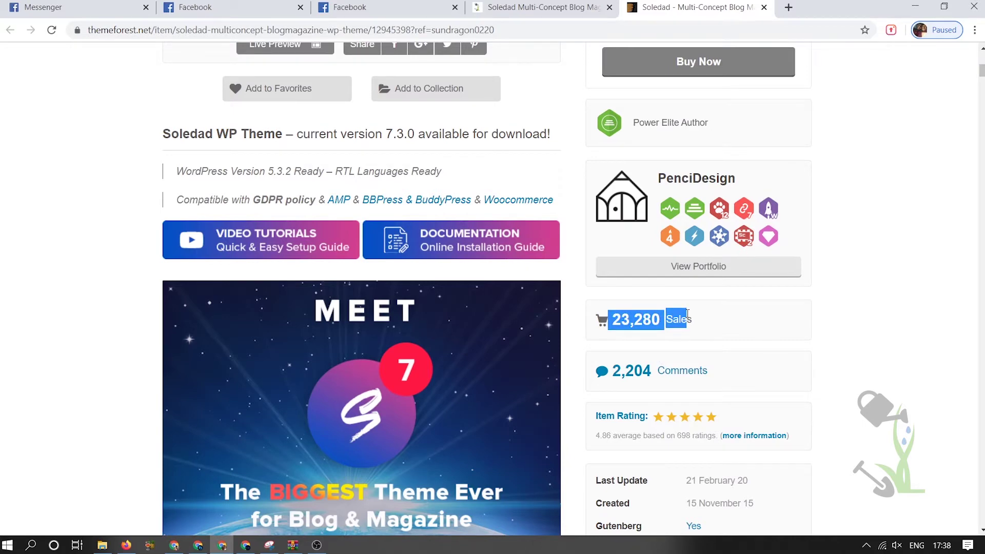
pyautogui.scroll(-2, 687, 314)
pyautogui.scroll(7, 573, 314)
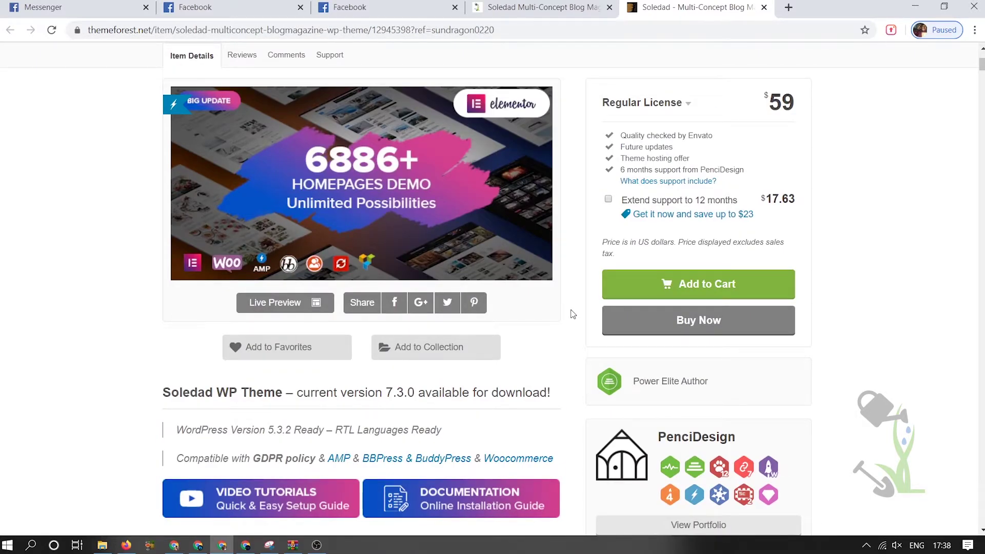
pyautogui.scroll(-18, 573, 314)
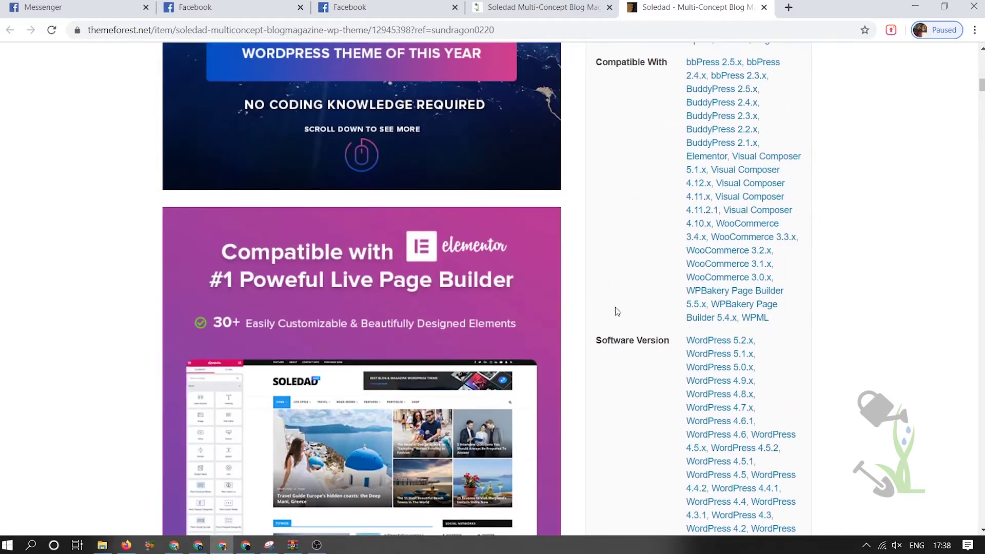
pyautogui.scroll(4, 608, 312)
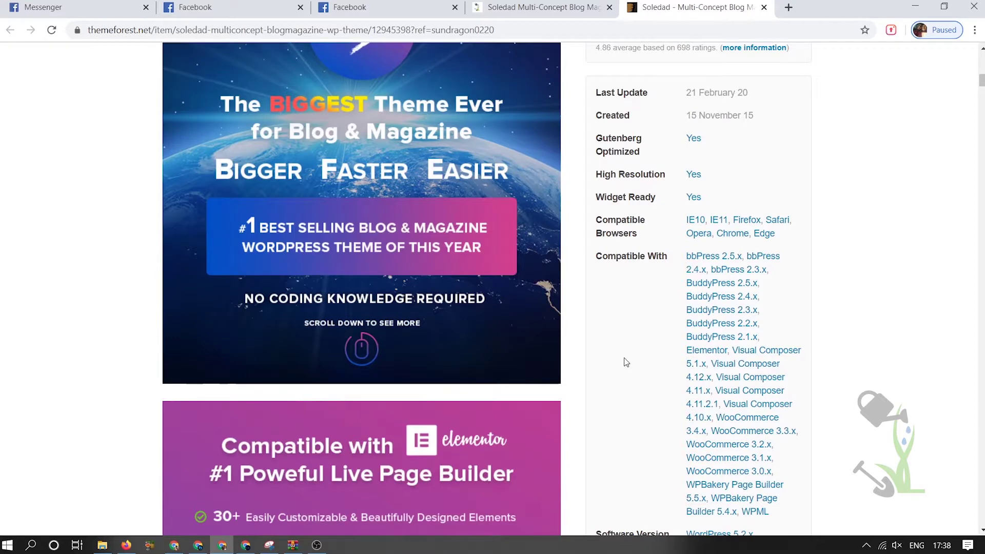
pyautogui.scroll(-3, 626, 362)
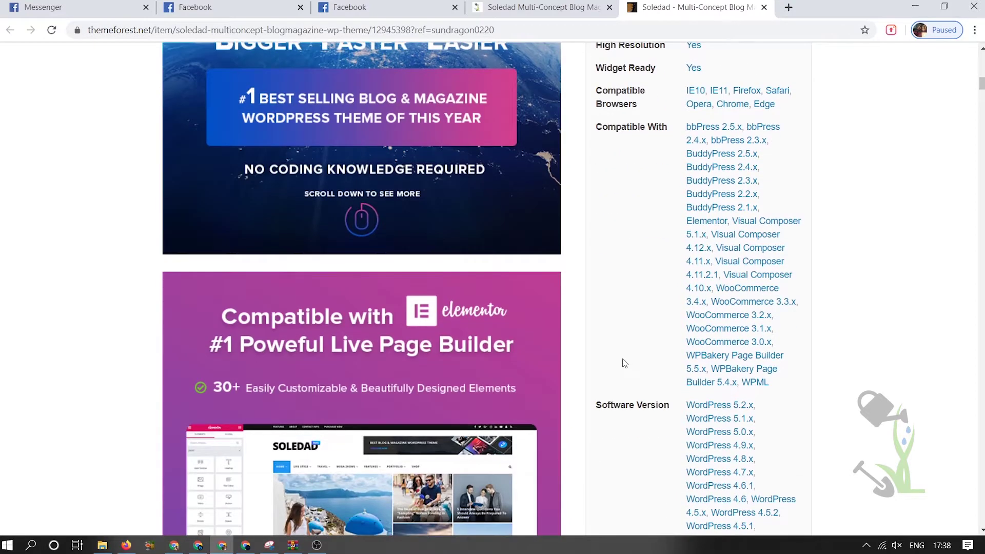
pyautogui.moveTo(660, 229); pyautogui.dragTo(622, 213)
pyautogui.click(622, 213)
pyautogui.scroll(20, 622, 213)
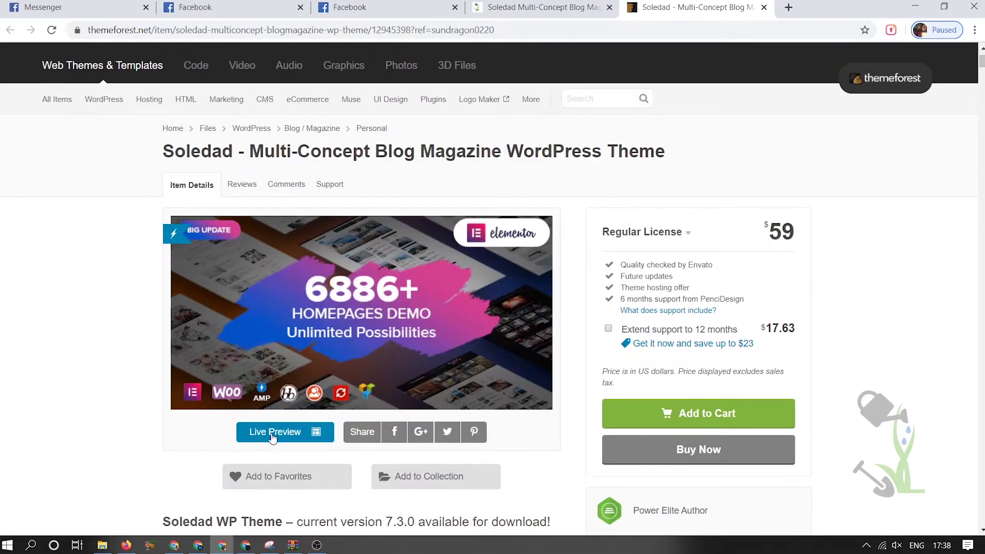
# Open Soledad's Live Preview in a new tab and switch to it.
pyautogui.click(272, 437)
pyautogui.scroll(-5, 687, 158)
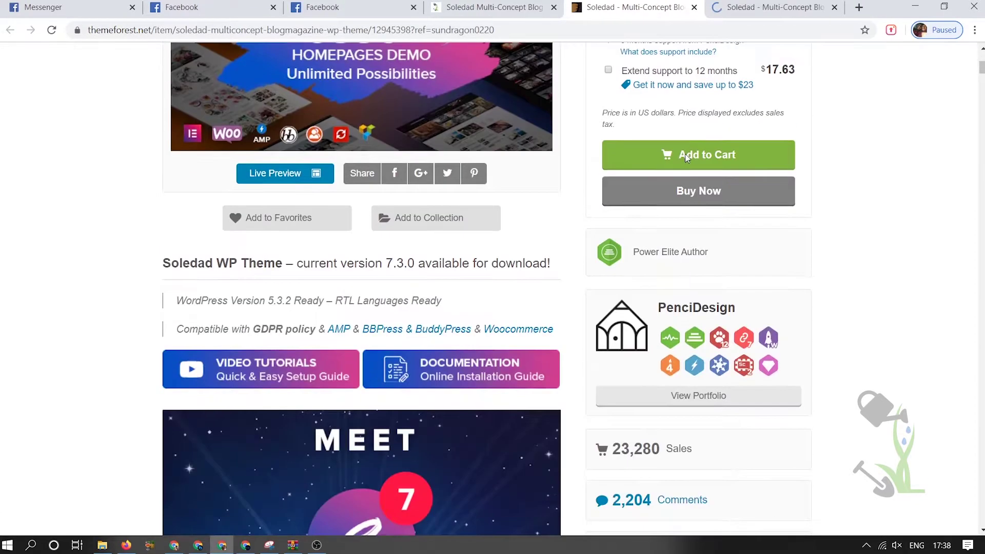
pyautogui.click(733, 5)
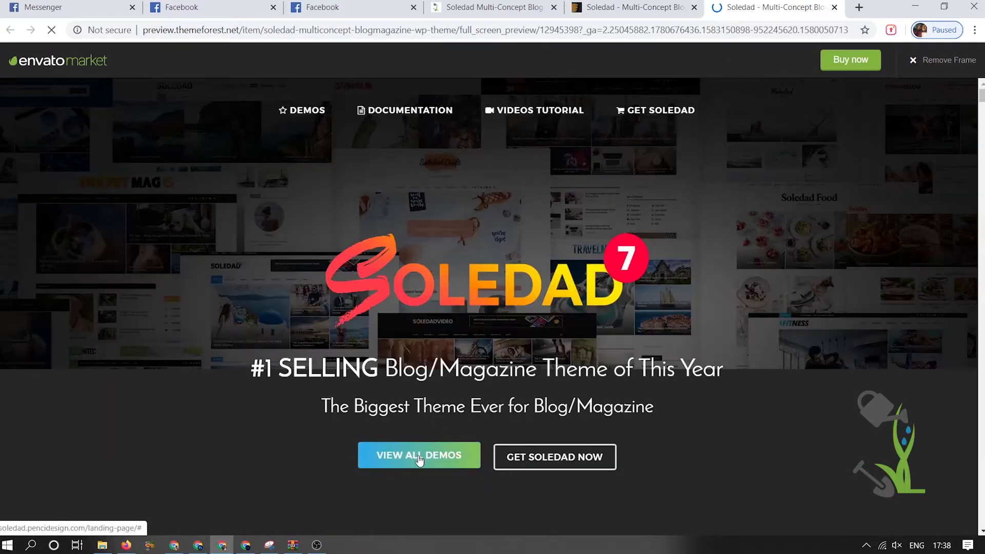
# Jump to the full collection of Soledad demos and scroll down through the grid.
pyautogui.click(357, 469)
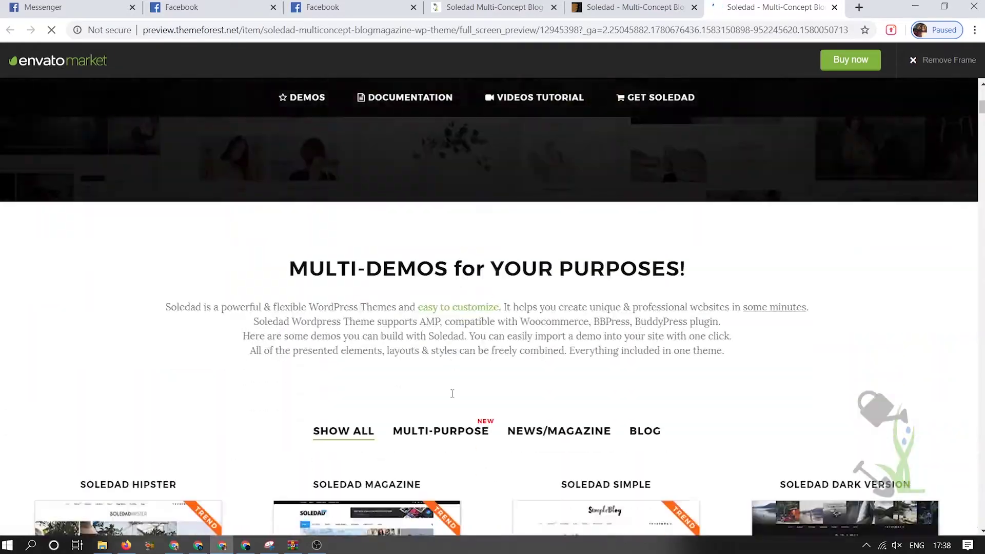
pyautogui.scroll(-20, 508, 325)
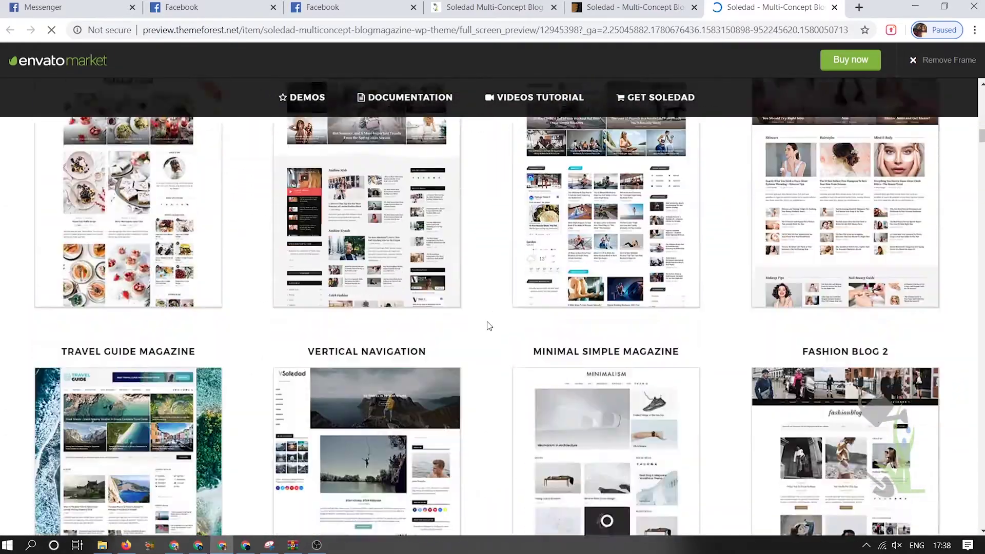
pyautogui.scroll(-20, 488, 326)
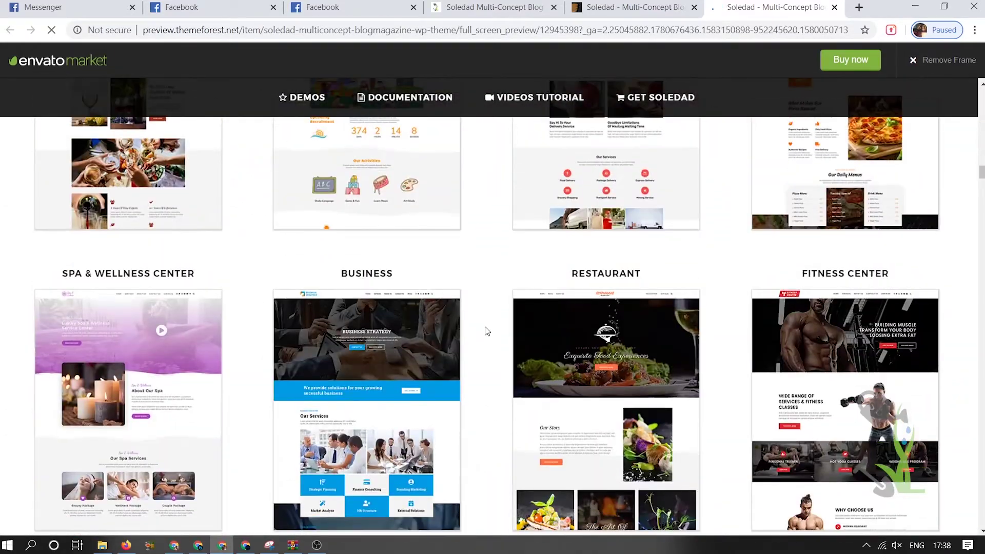
pyautogui.scroll(10, 486, 331)
pyautogui.scroll(-14, 482, 331)
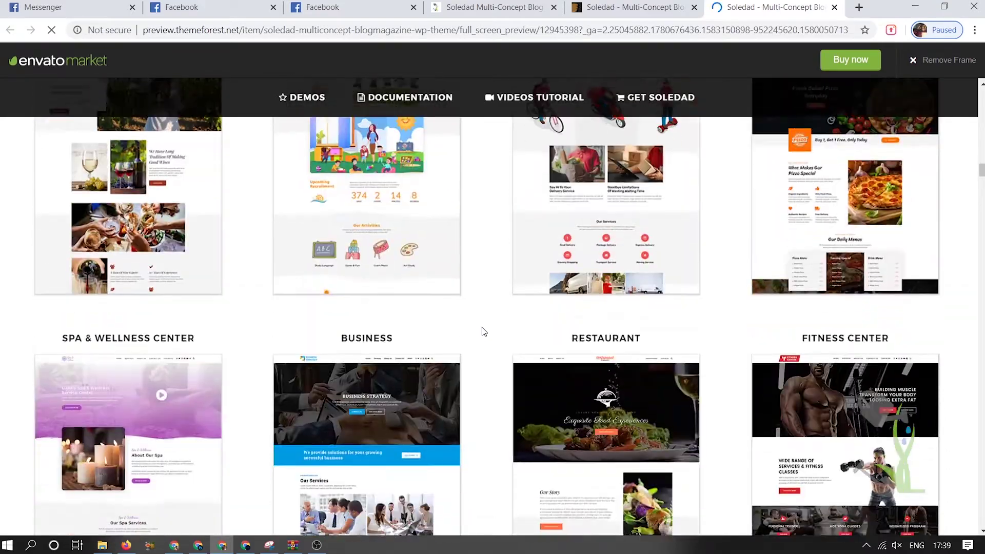
pyautogui.scroll(-20, 482, 331)
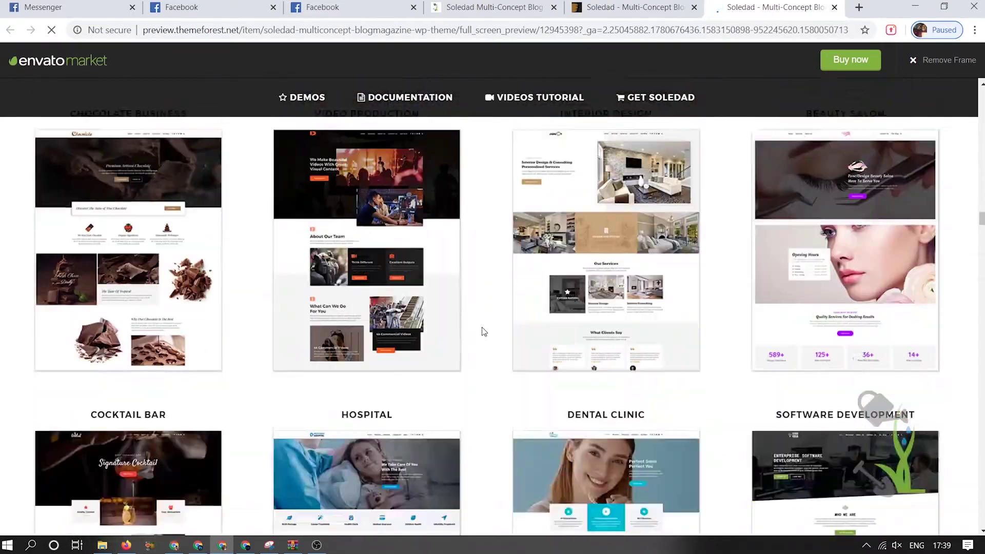
pyautogui.scroll(-20, 482, 331)
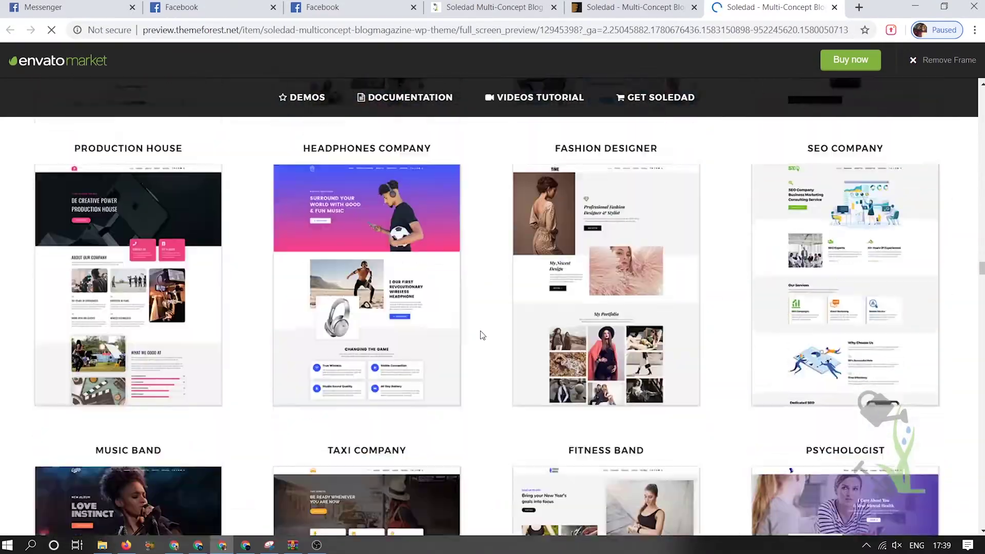
pyautogui.scroll(-20, 482, 335)
# Scroll back to the MULTI-DEMOS section listing Hipster, Magazine, Simple and Dark Version.
pyautogui.scroll(18, 482, 336)
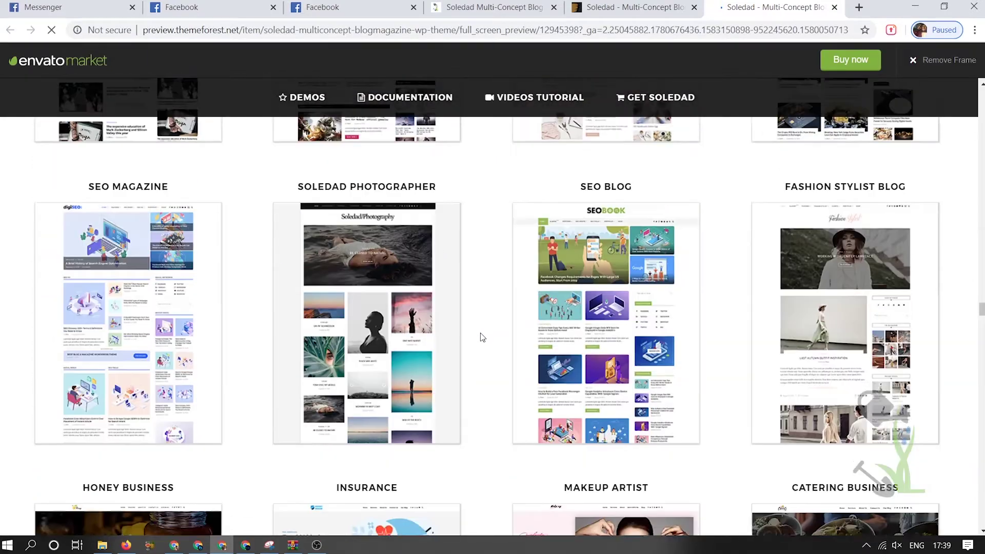
pyautogui.scroll(-20, 482, 337)
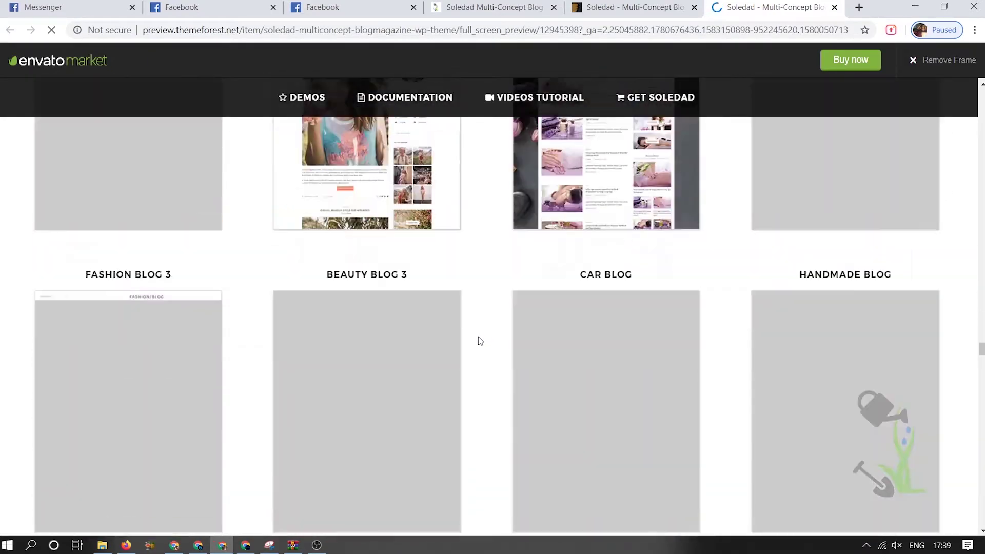
pyautogui.scroll(20, 480, 341)
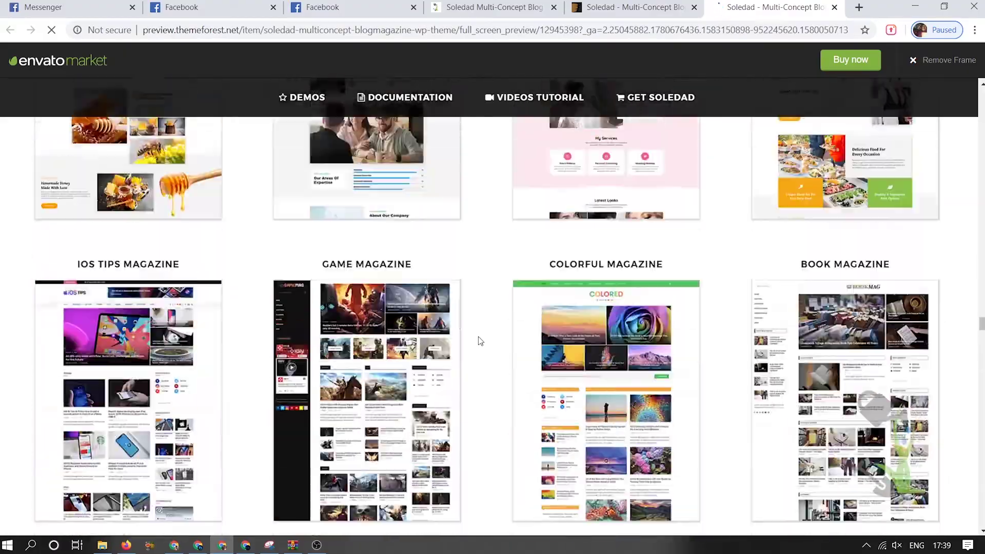
pyautogui.scroll(20, 481, 163)
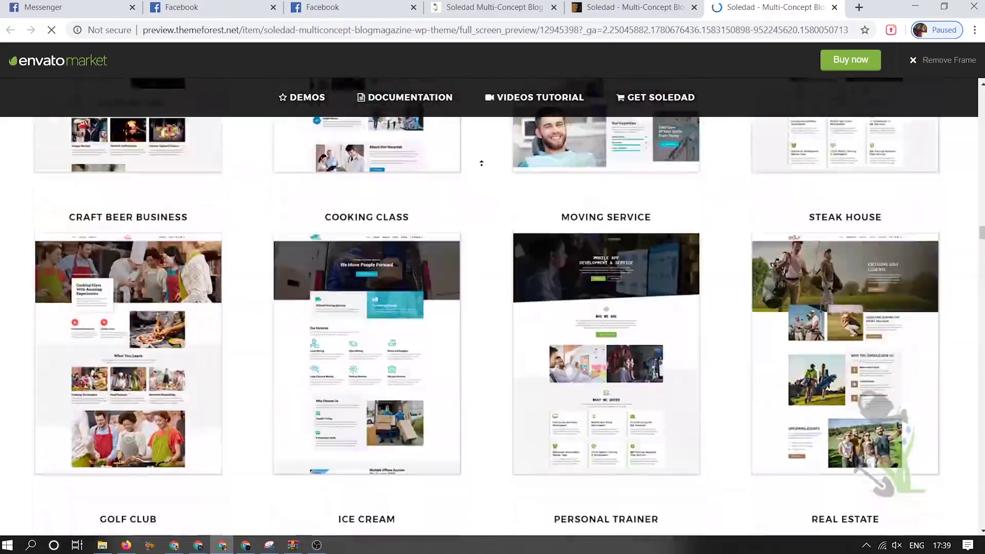
pyautogui.scroll(20, 481, 163)
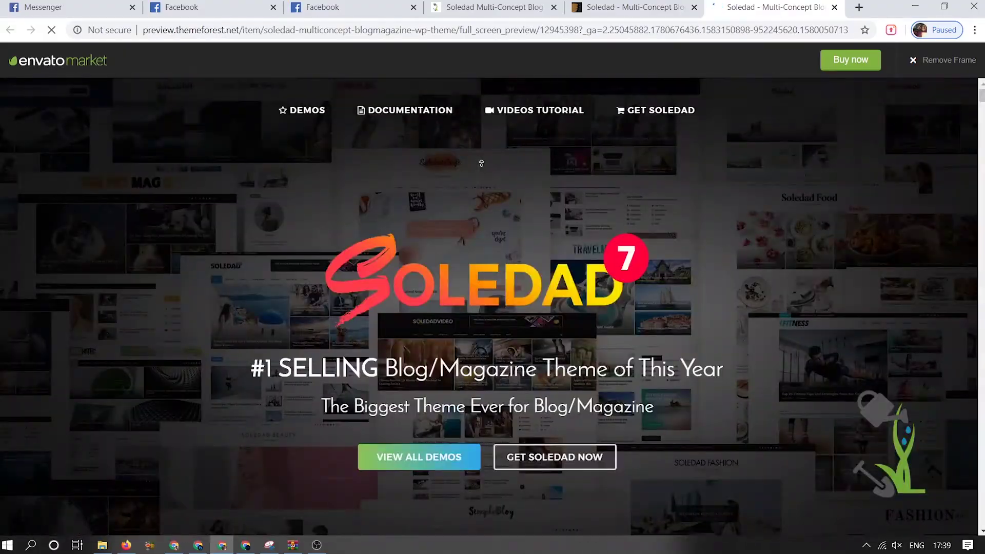
pyautogui.scroll(-5, 459, 192)
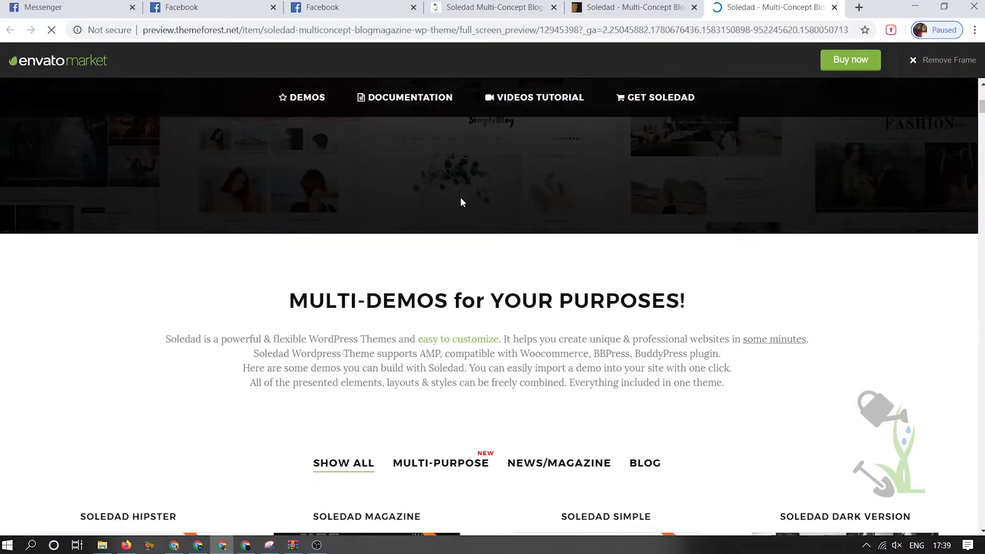
pyautogui.scroll(-5, 460, 193)
pyautogui.scroll(-12, 502, 215)
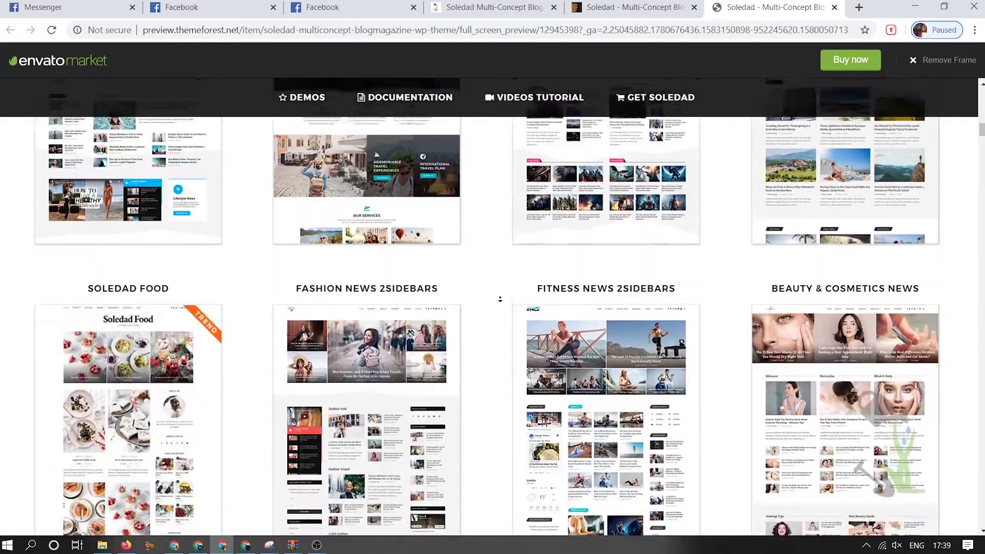
pyautogui.scroll(15, 512, 262)
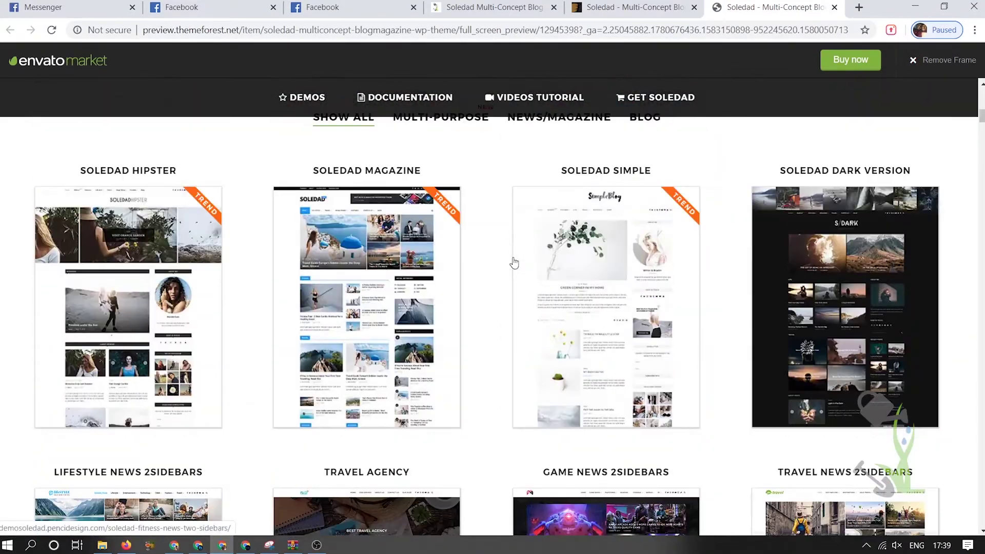
pyautogui.scroll(-2, 515, 263)
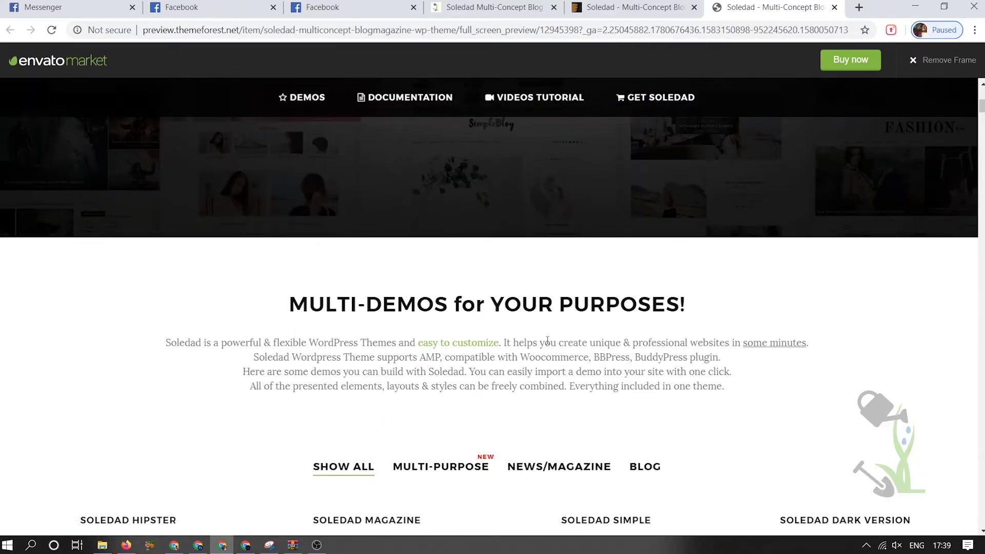
# Compare ThemeForest's $59 Regular License with the ₹570 srmehranclub page, ending at DOWNLOAD NOW.
pyautogui.click(645, 6)
pyautogui.scroll(5, 564, 431)
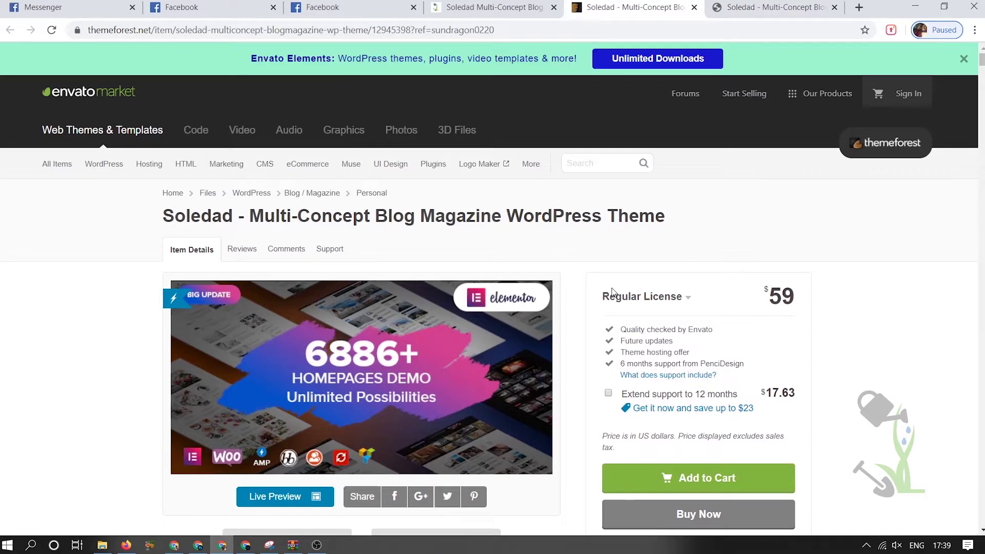
pyautogui.scroll(-3, 615, 382)
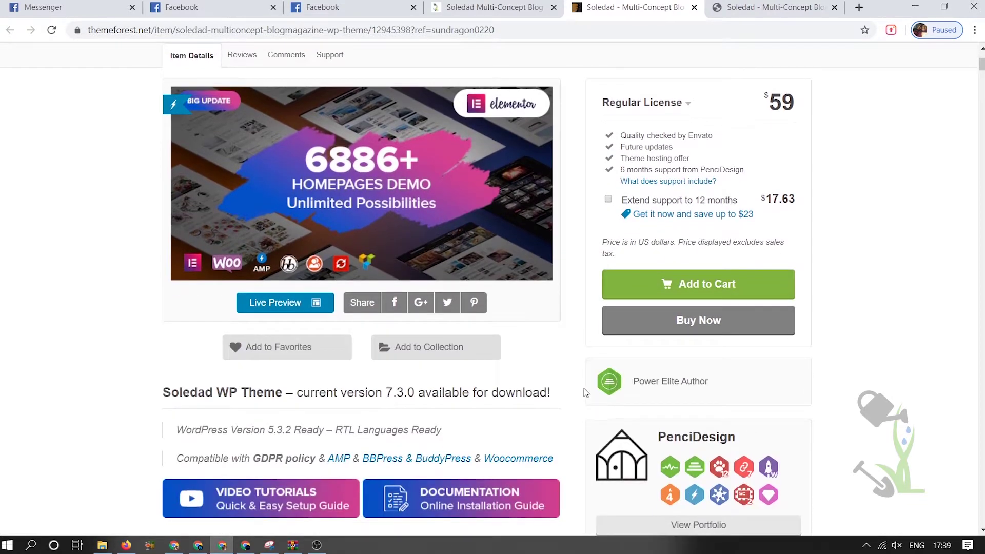
pyautogui.scroll(3, 576, 405)
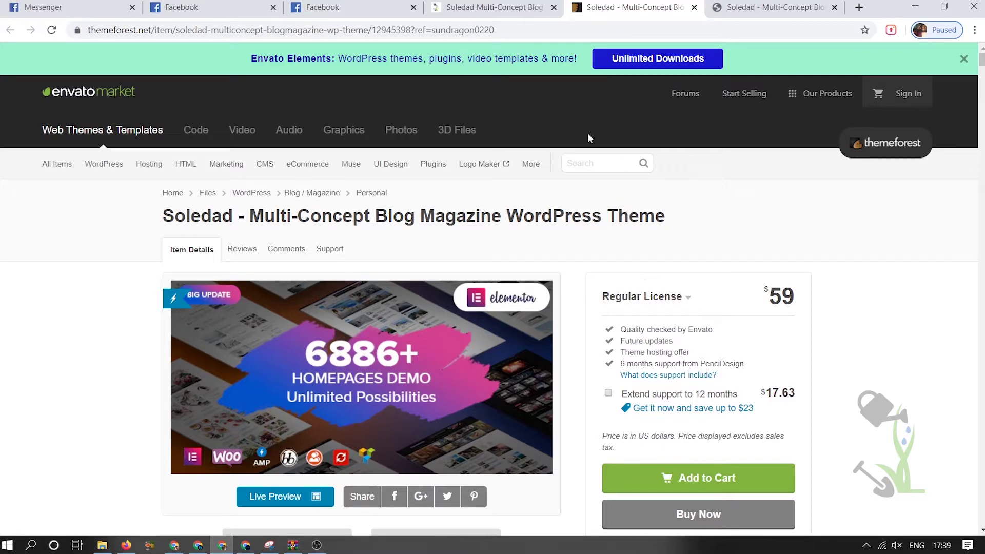
pyautogui.click(457, 6)
pyautogui.scroll(6, 623, 200)
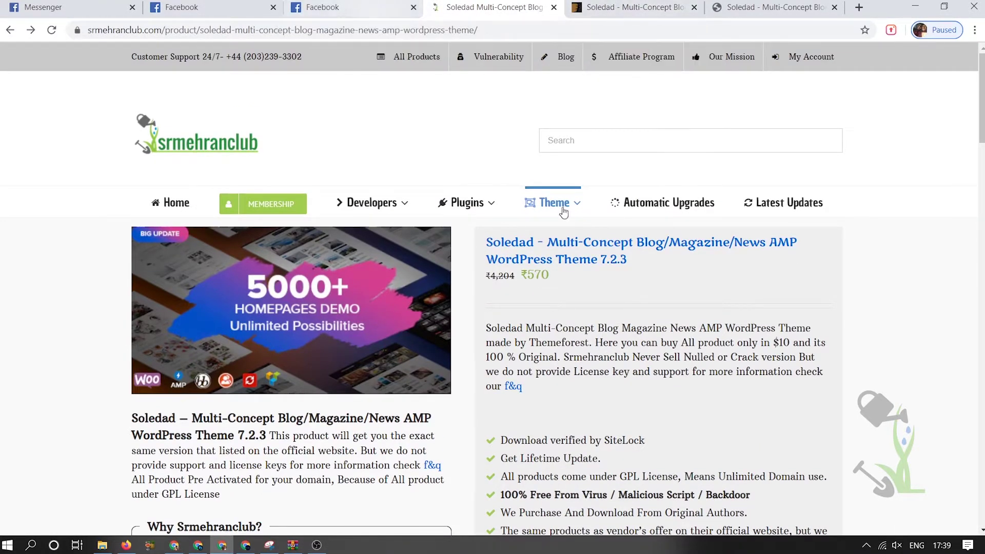
pyautogui.moveTo(563, 215)
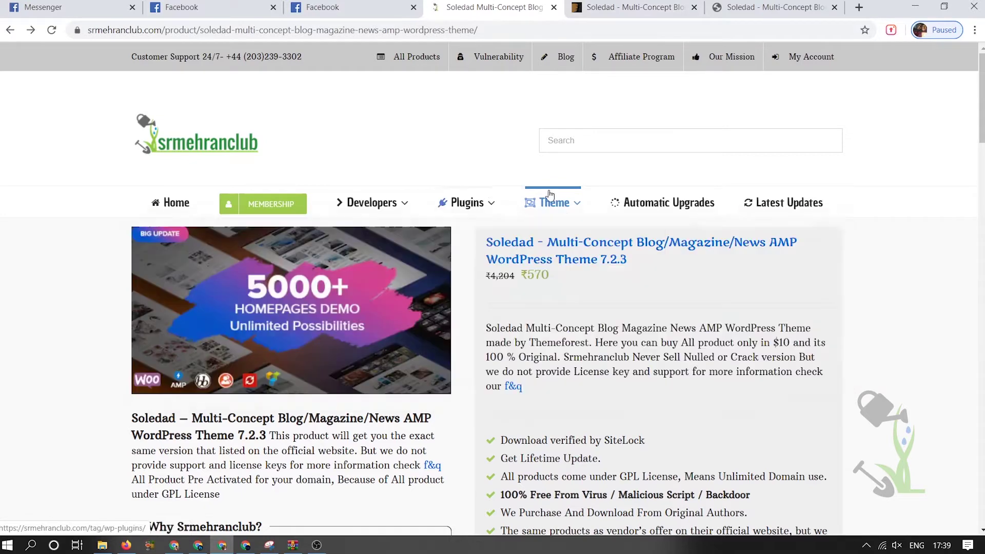
pyautogui.click(632, 8)
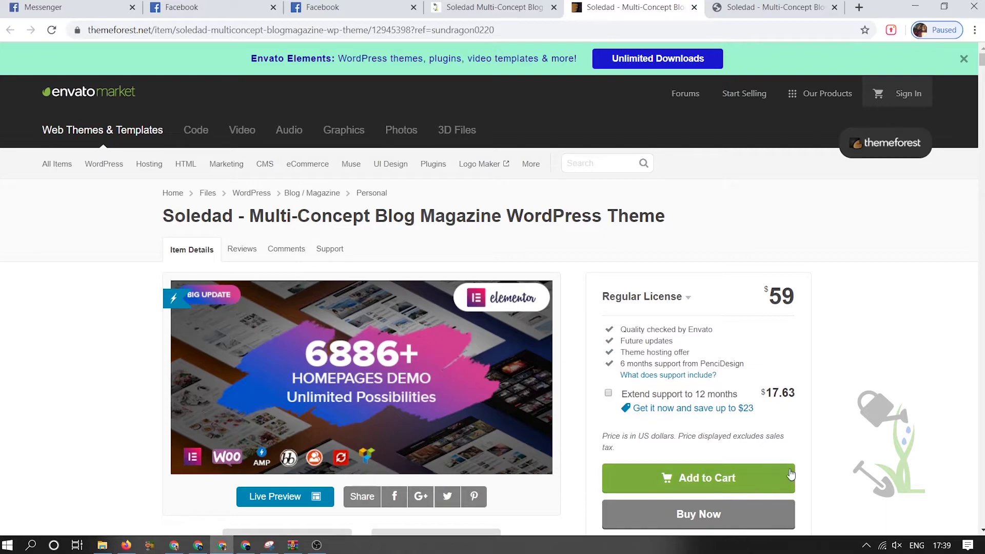
pyautogui.click(431, 4)
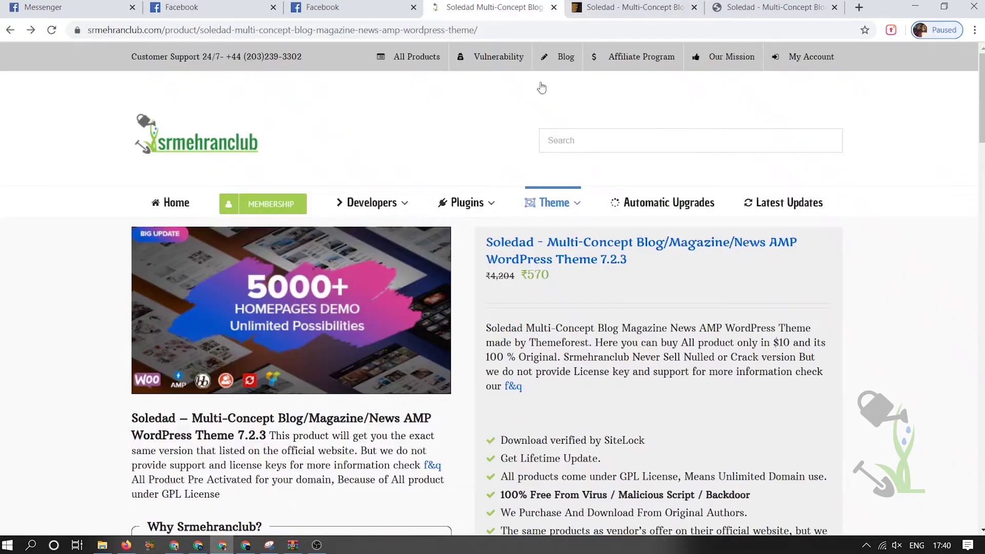
pyautogui.scroll(-4, 639, 384)
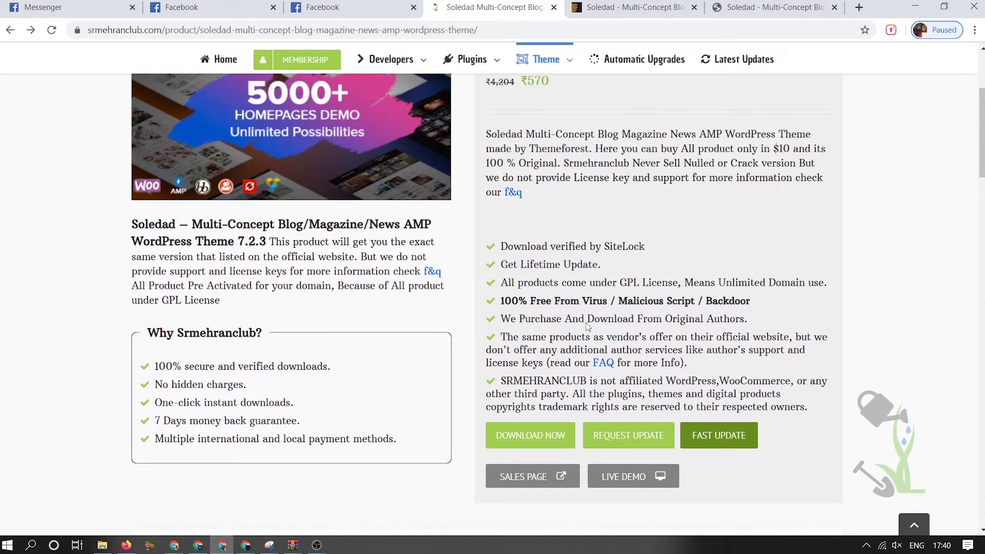
# Start the Soledad zip download, cancel it from the download shelf, and switch to the My Blog window.
pyautogui.click(523, 444)
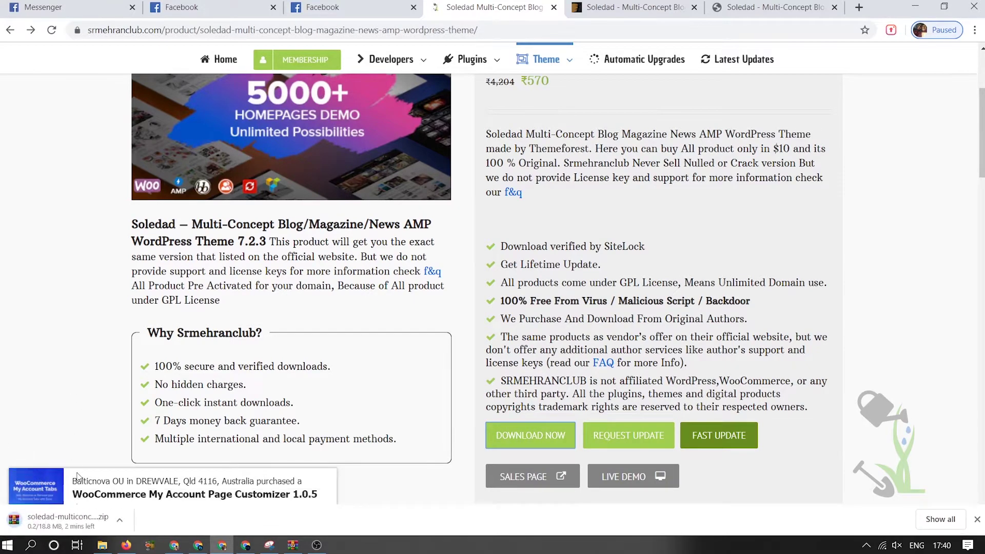
pyautogui.rightClick(67, 523)
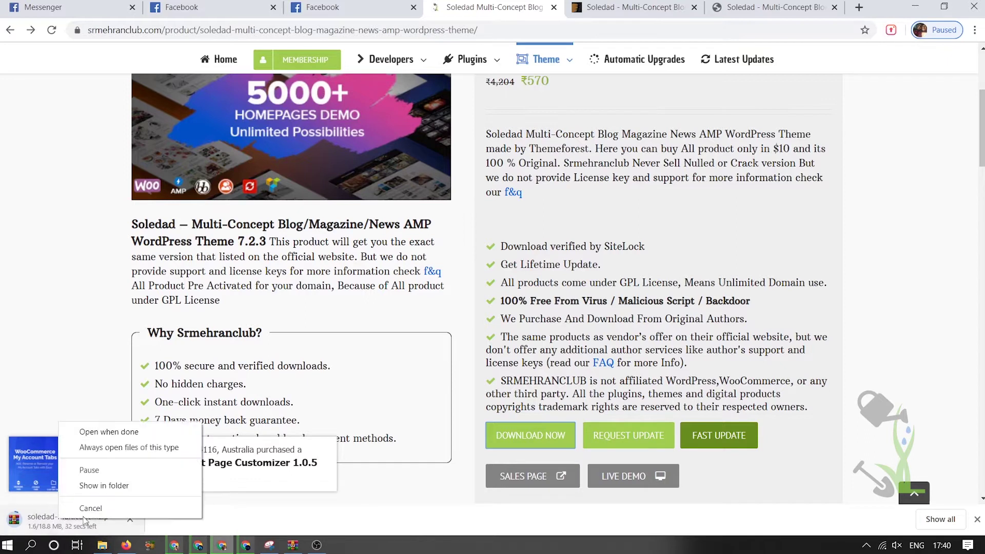
pyautogui.click(90, 508)
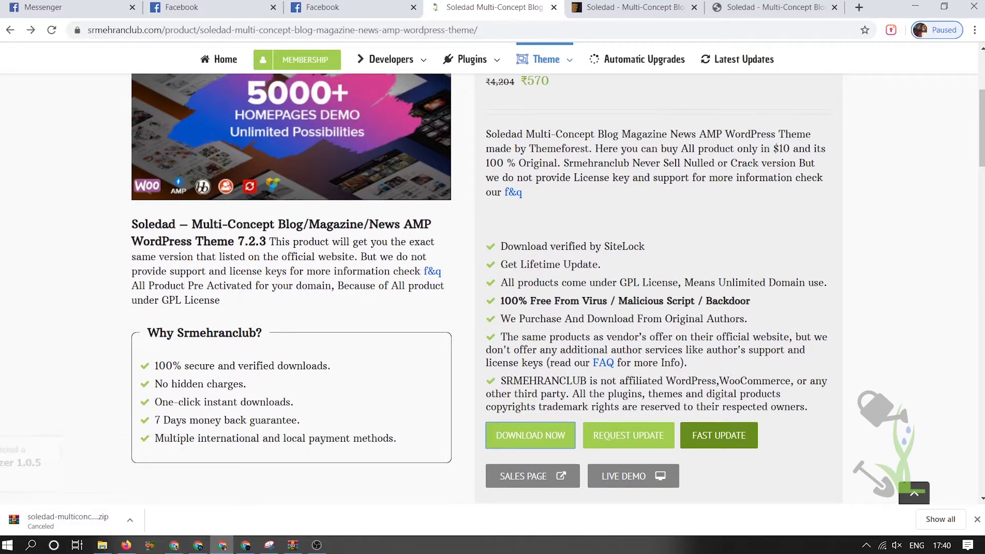
pyautogui.click(977, 519)
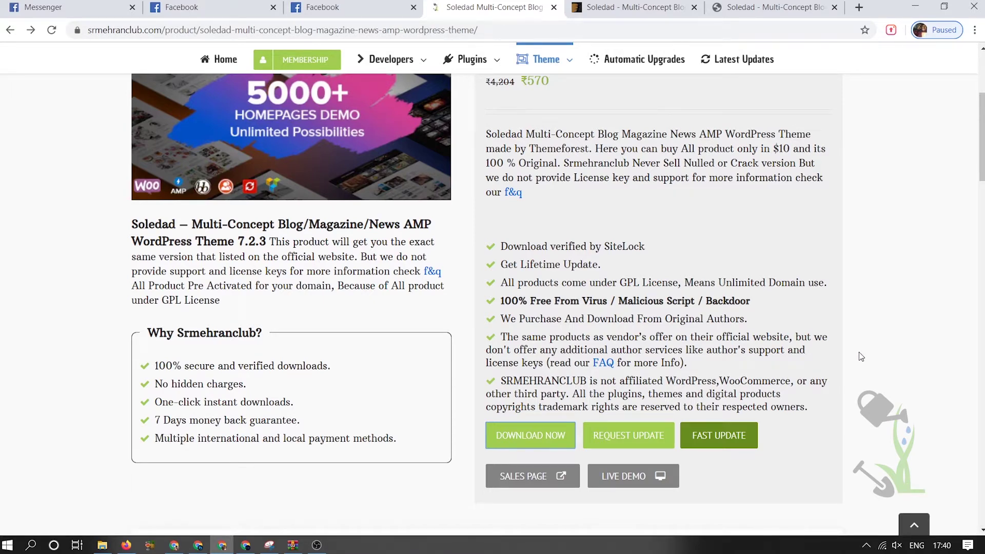
pyautogui.click(246, 545)
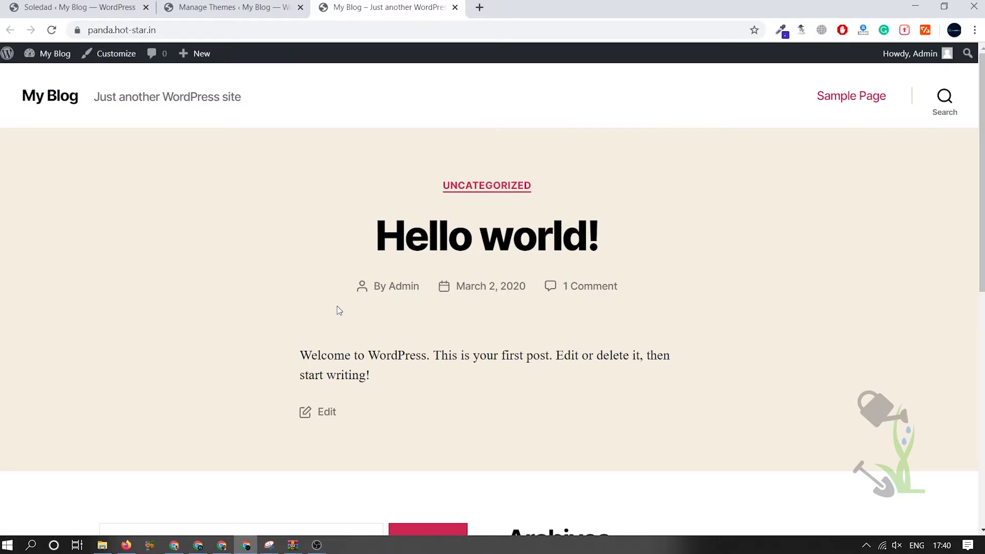
# Load the WordPress admin dashboard by appending wp-admin to the site address.
pyautogui.click(320, 32)
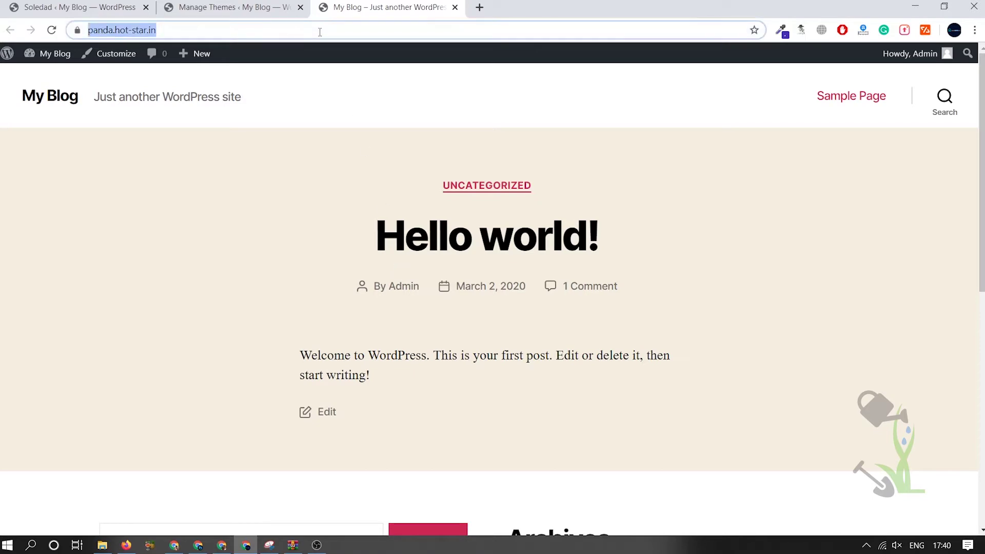
pyautogui.click(319, 32)
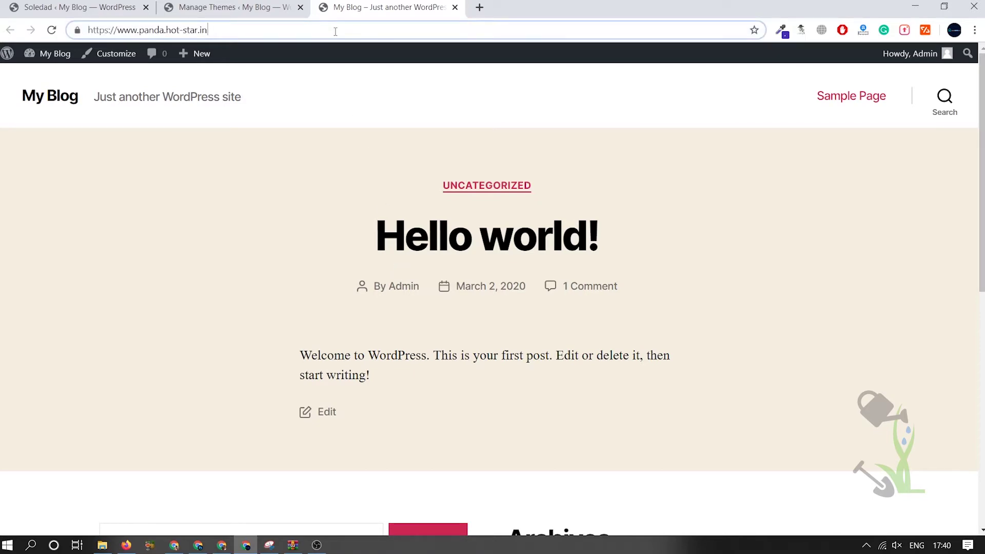
pyautogui.write('wp-admin/')
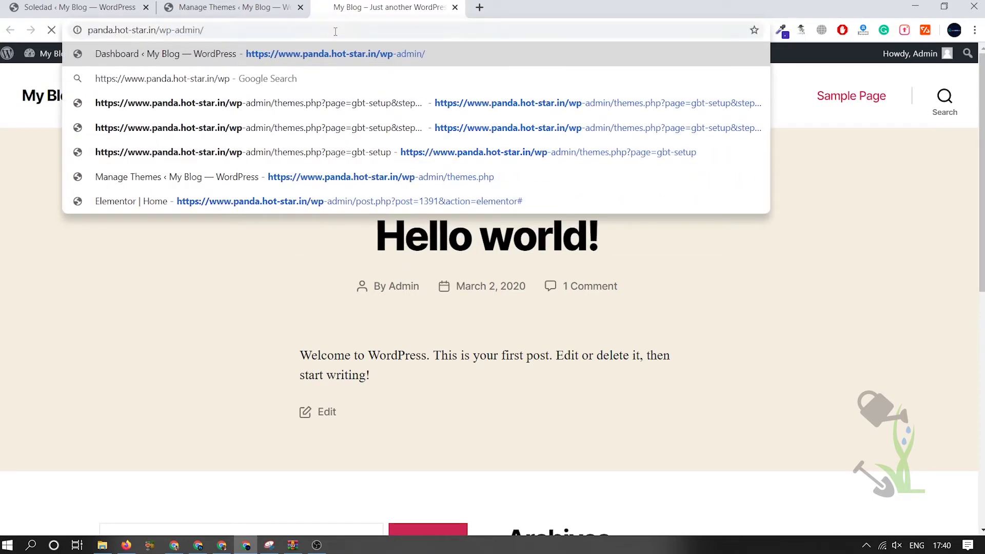
pyautogui.press('Return')
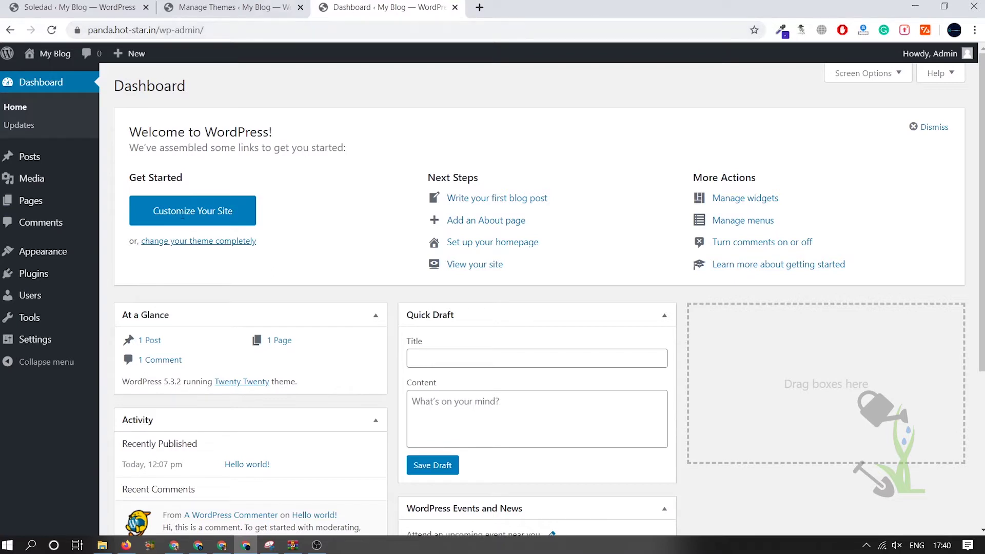
# Visit the General and Permalink settings pages, then go to Appearance > Themes.
pyautogui.moveTo(65, 343)
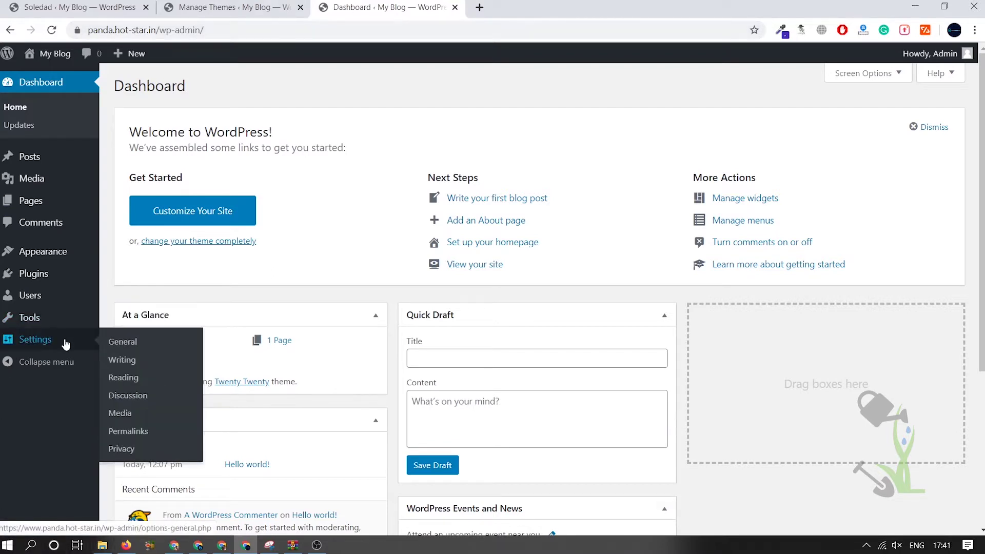
pyautogui.click(150, 350)
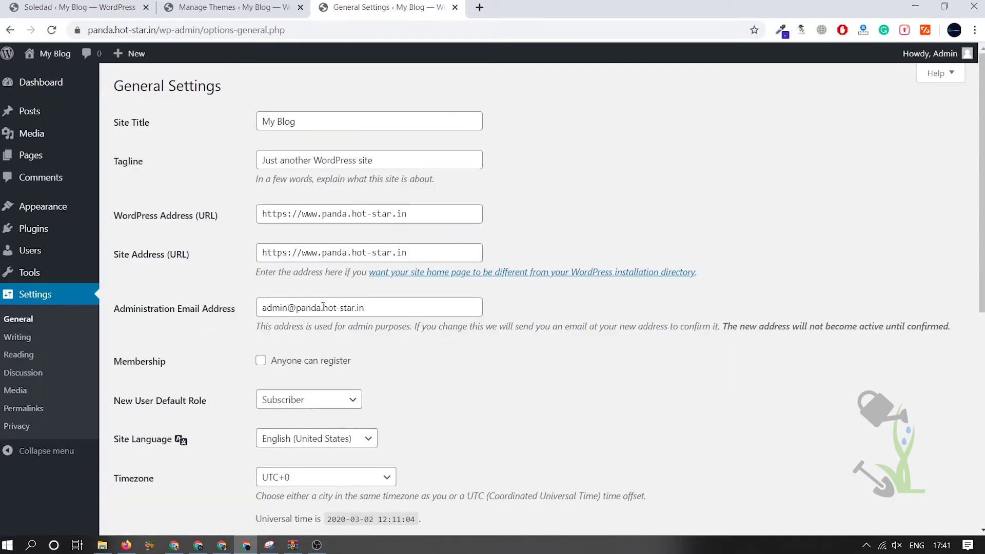
pyautogui.click(34, 412)
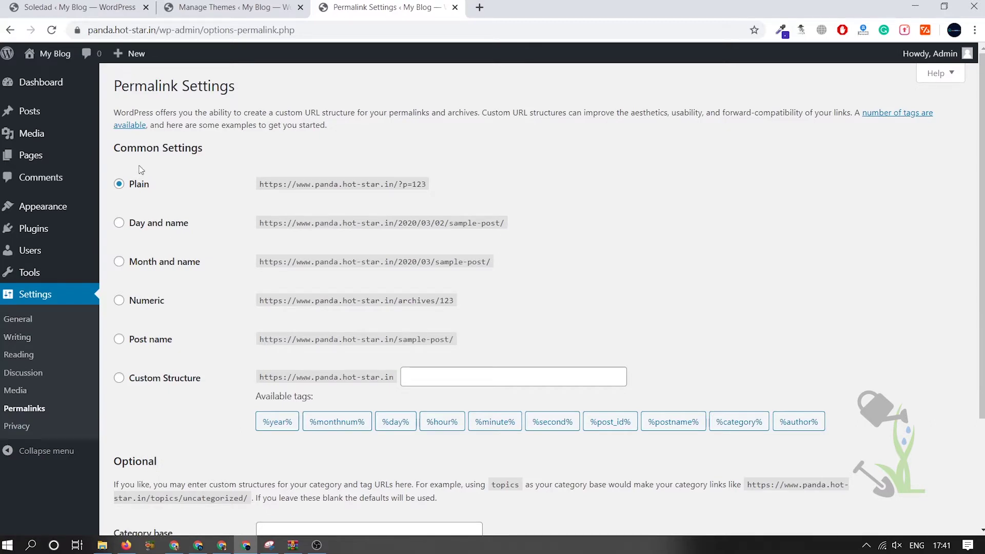
pyautogui.moveTo(60, 273)
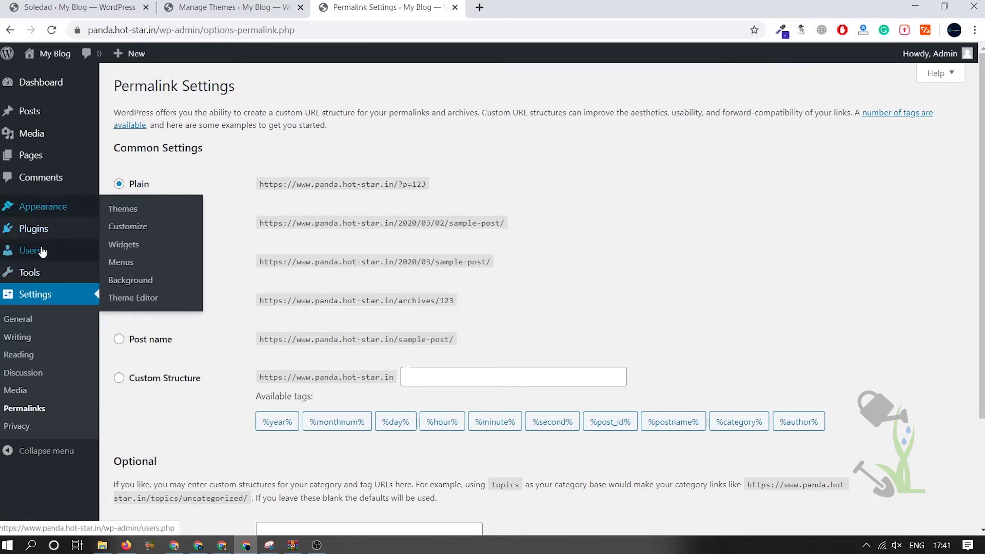
pyautogui.moveTo(31, 250)
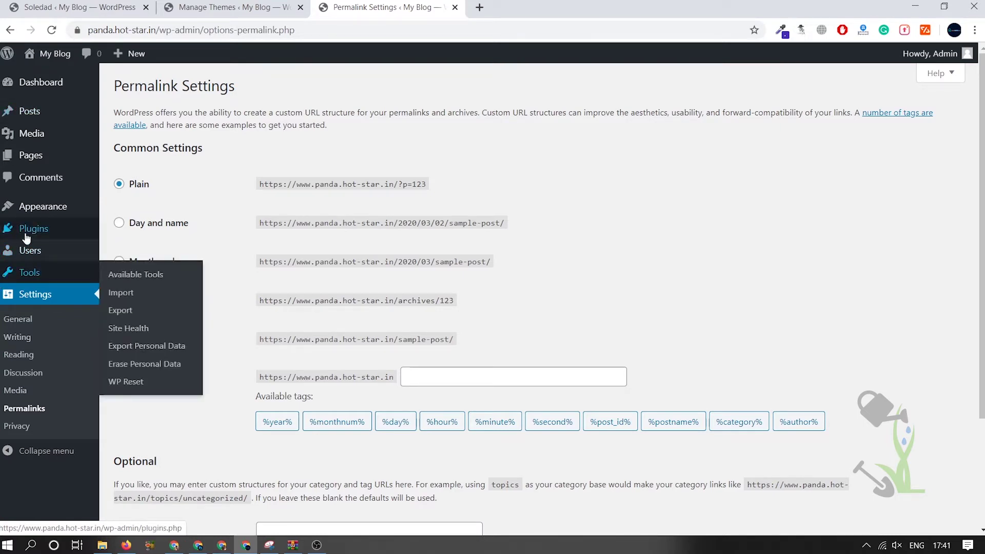
pyautogui.moveTo(32, 232)
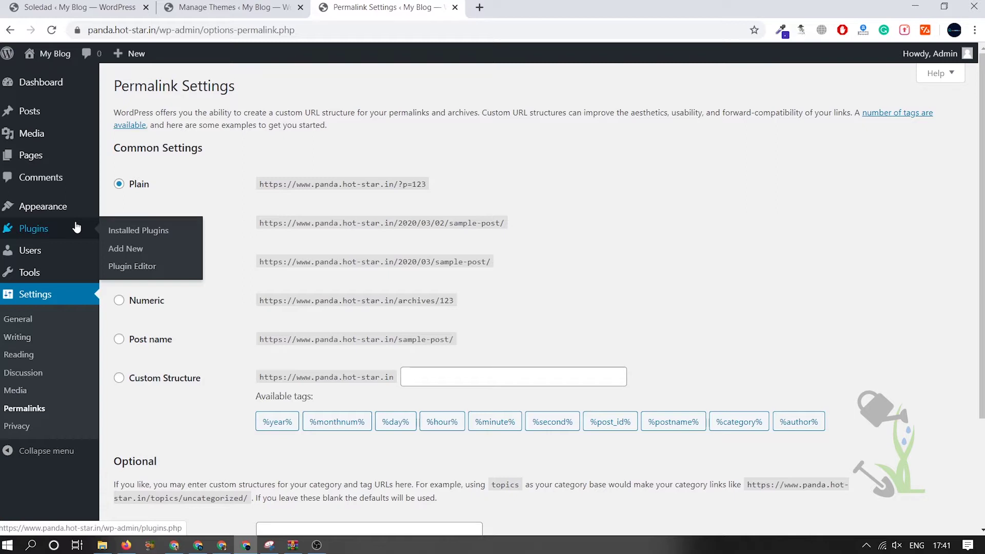
pyautogui.moveTo(76, 210)
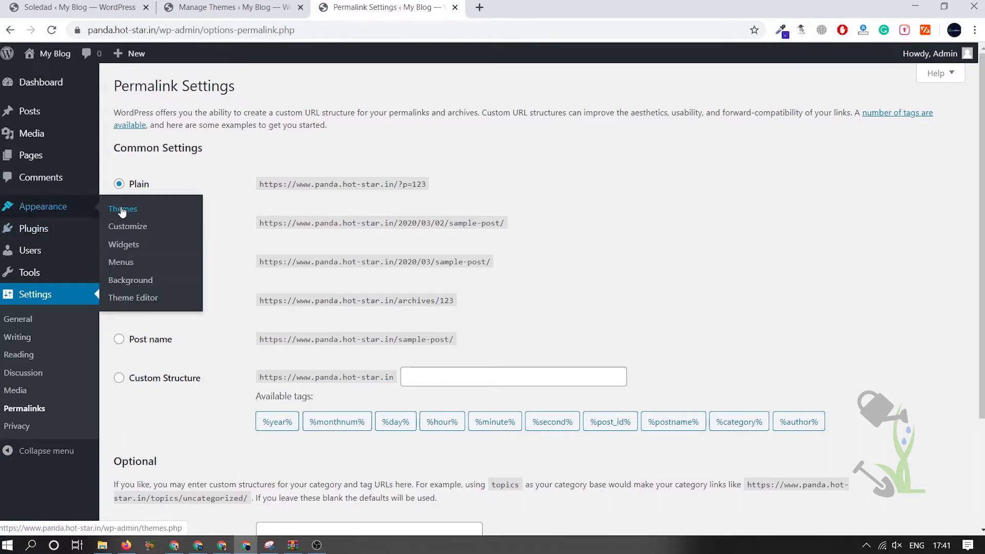
pyautogui.click(122, 210)
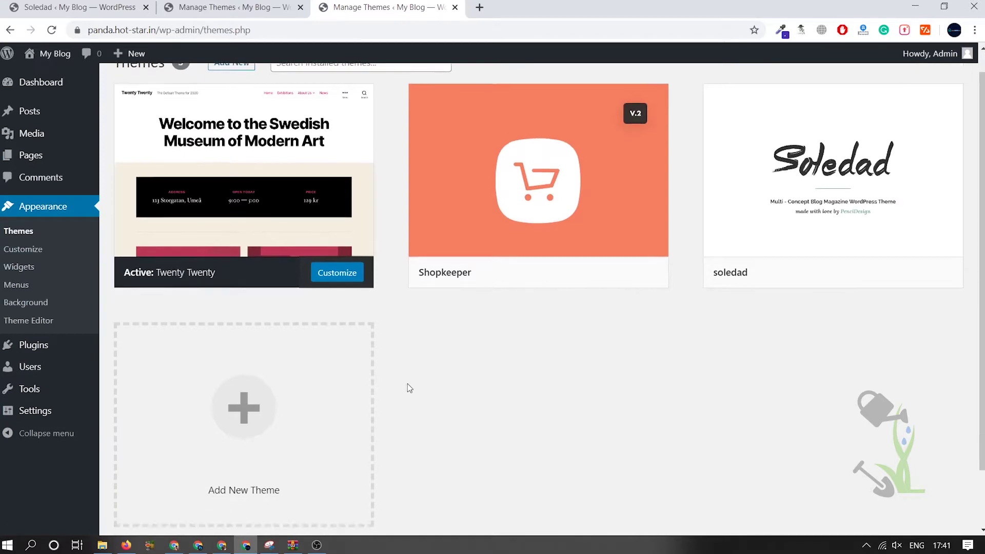
pyautogui.scroll(1, 618, 368)
pyautogui.moveTo(749, 268)
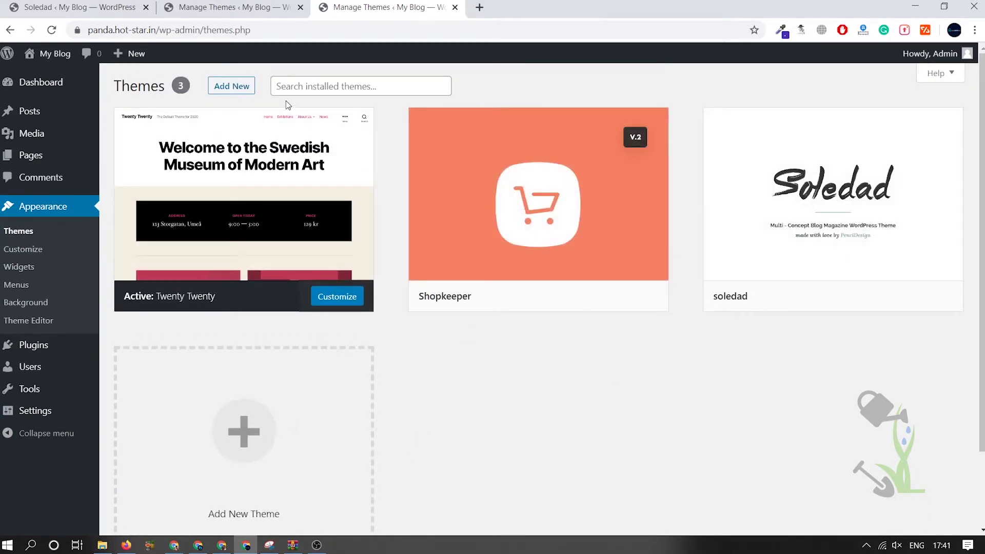
pyautogui.click(238, 86)
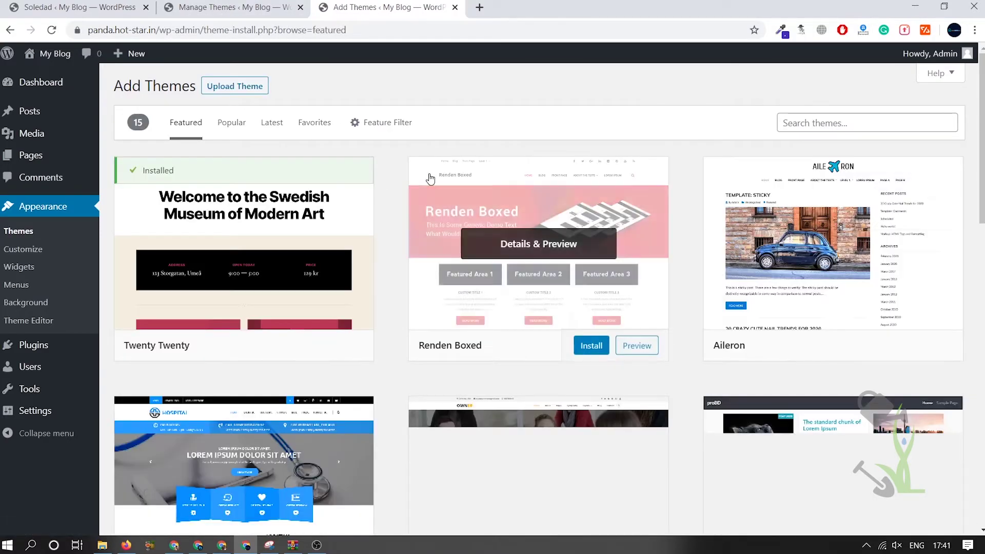
pyautogui.scroll(-3, 358, 214)
pyautogui.scroll(-8, 405, 198)
pyautogui.scroll(10, 405, 198)
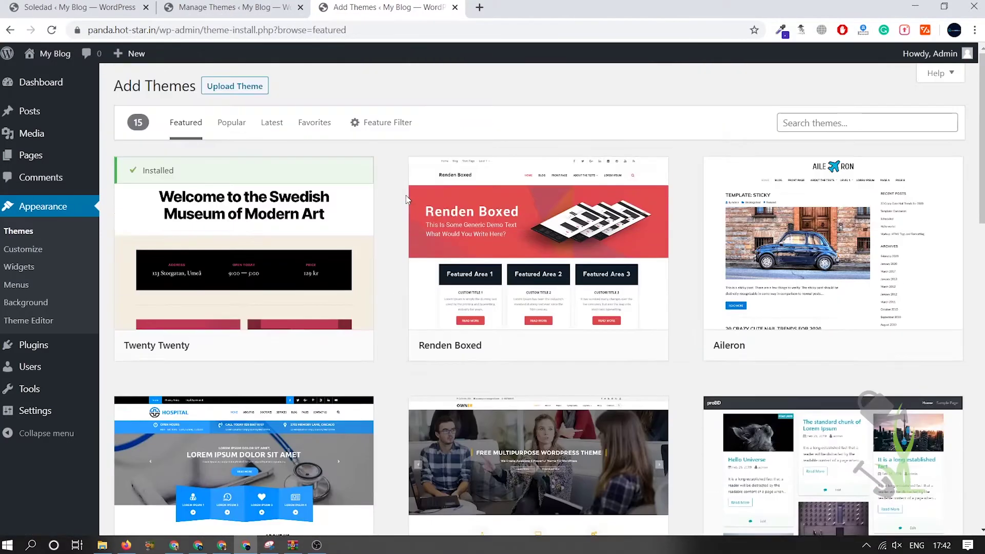
pyautogui.scroll(-8, 405, 198)
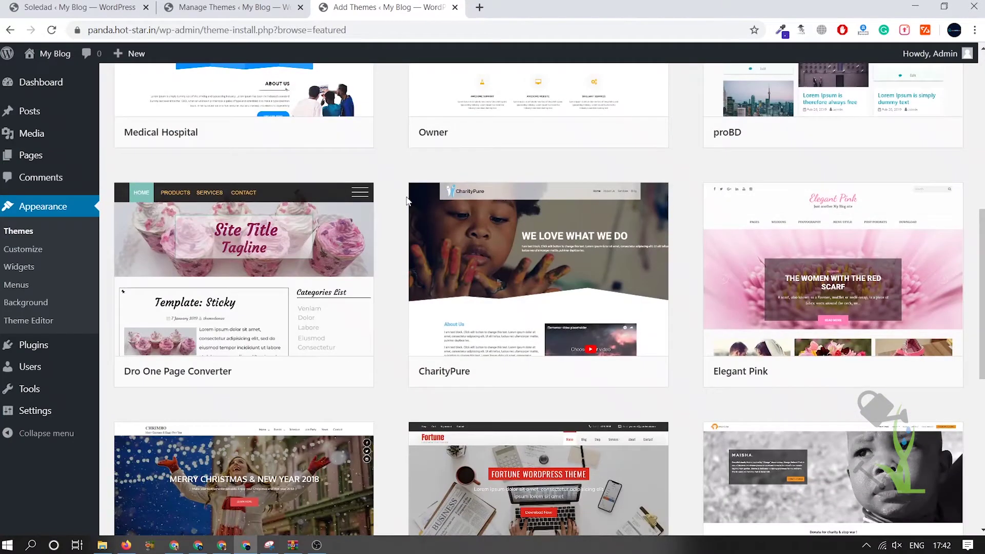
pyautogui.scroll(-8, 407, 201)
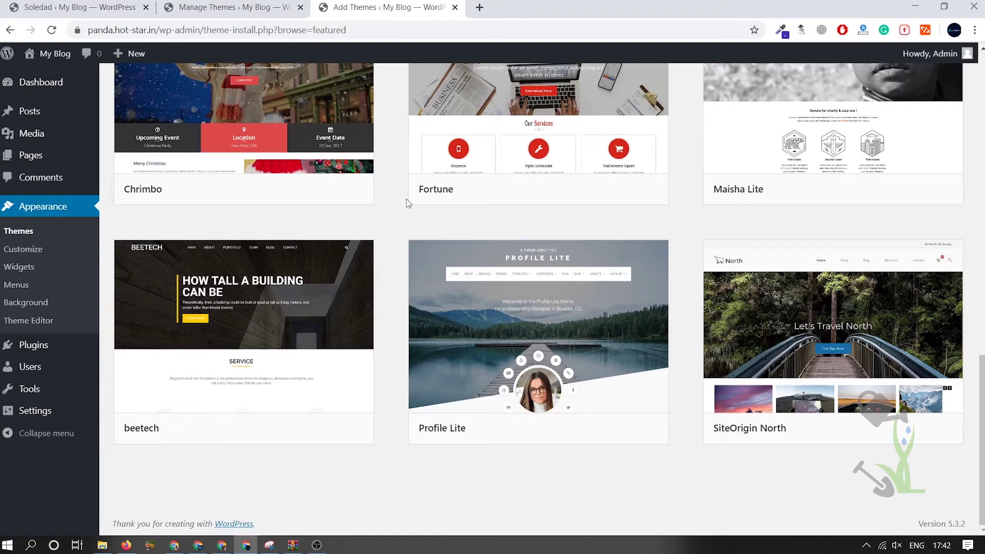
pyautogui.scroll(8, 407, 199)
pyautogui.scroll(5, 408, 197)
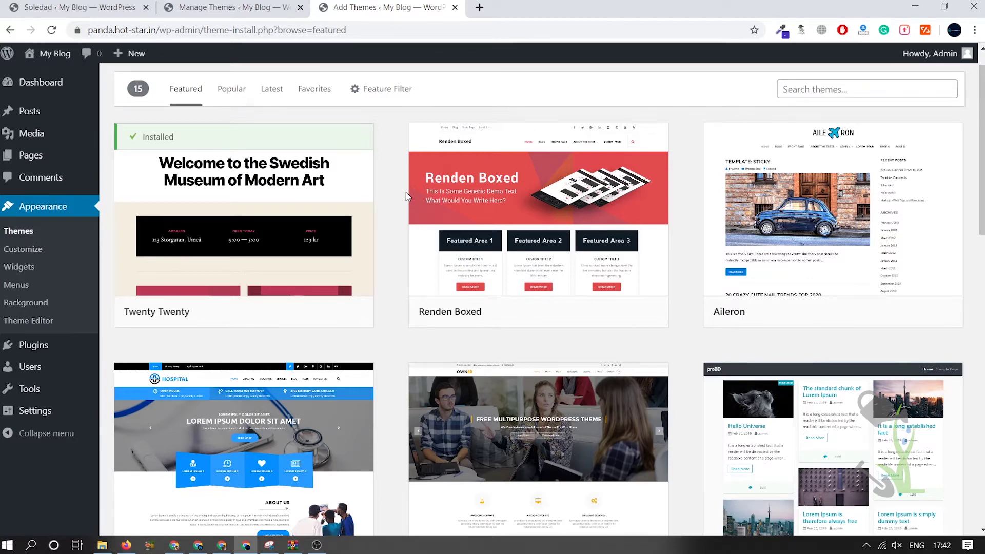
pyautogui.scroll(1, 406, 197)
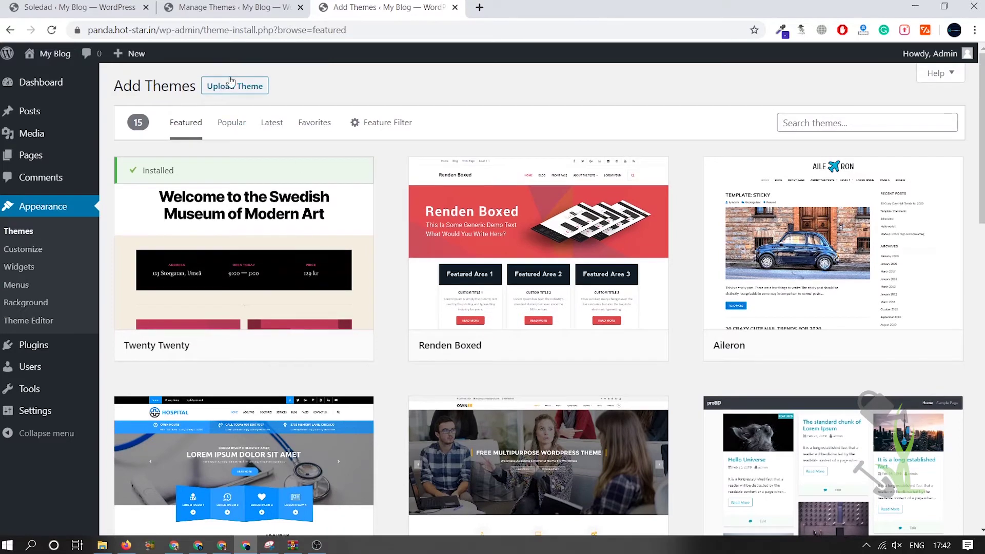
# Upload and install soledad.zip as a new theme, then return to the Themes list.
pyautogui.click(257, 86)
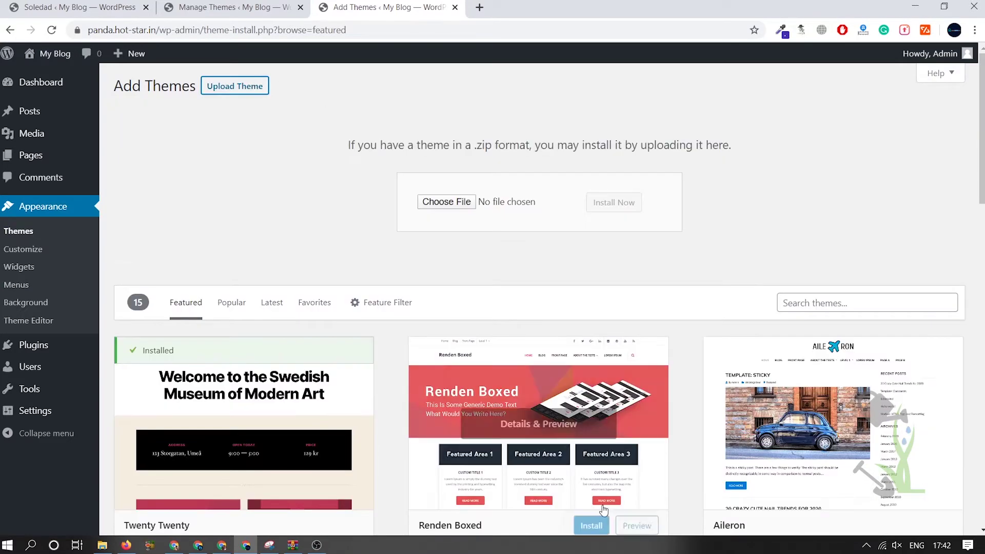
pyautogui.click(465, 207)
pyautogui.click(295, 167)
pyautogui.doubleClick(294, 167)
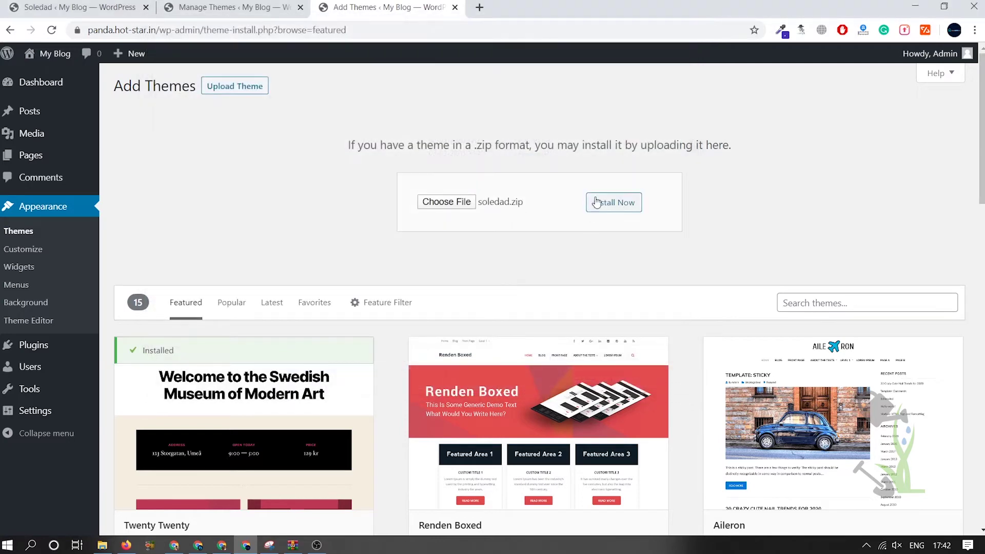
pyautogui.click(622, 203)
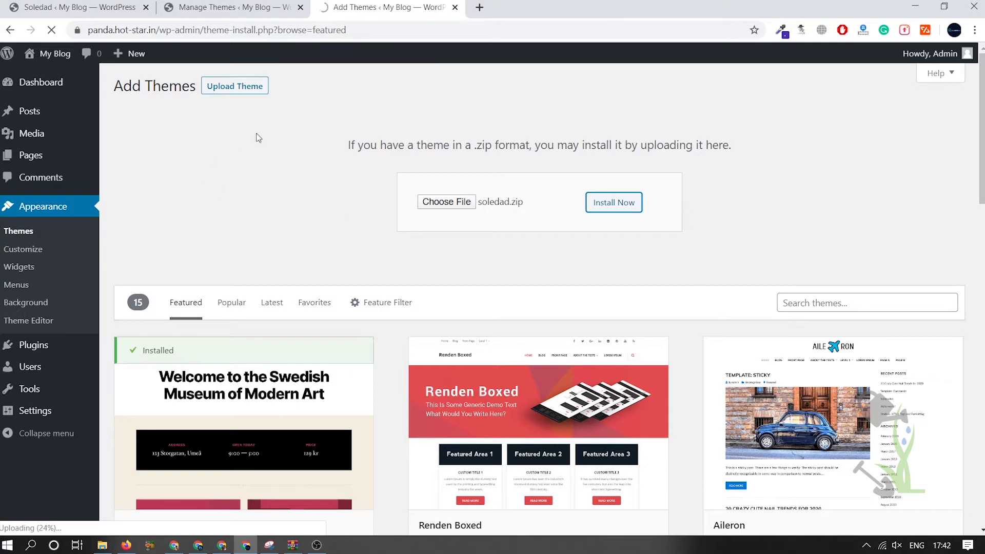
pyautogui.click(19, 229)
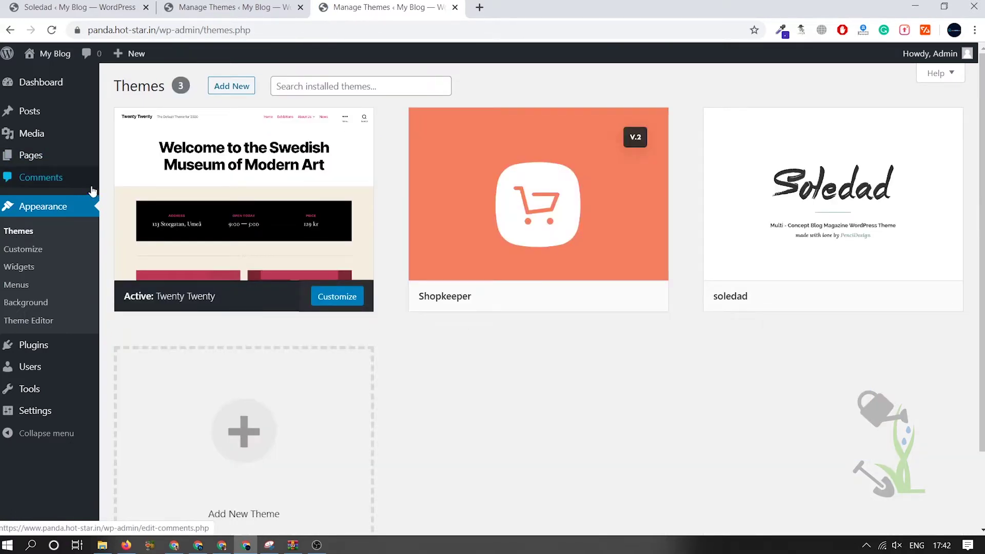
# Activate the soledad theme and open its Install Required Plugins page.
pyautogui.click(865, 297)
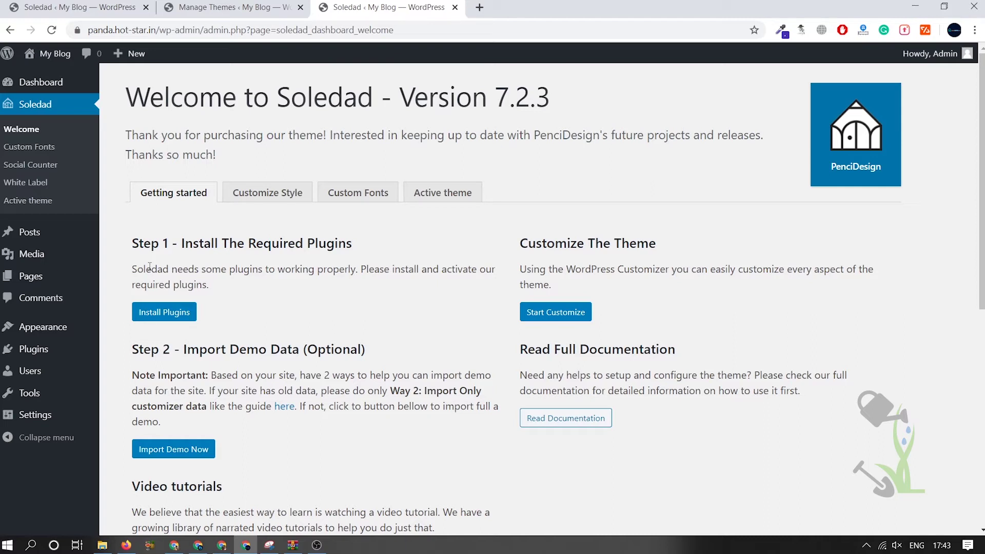
pyautogui.click(164, 313)
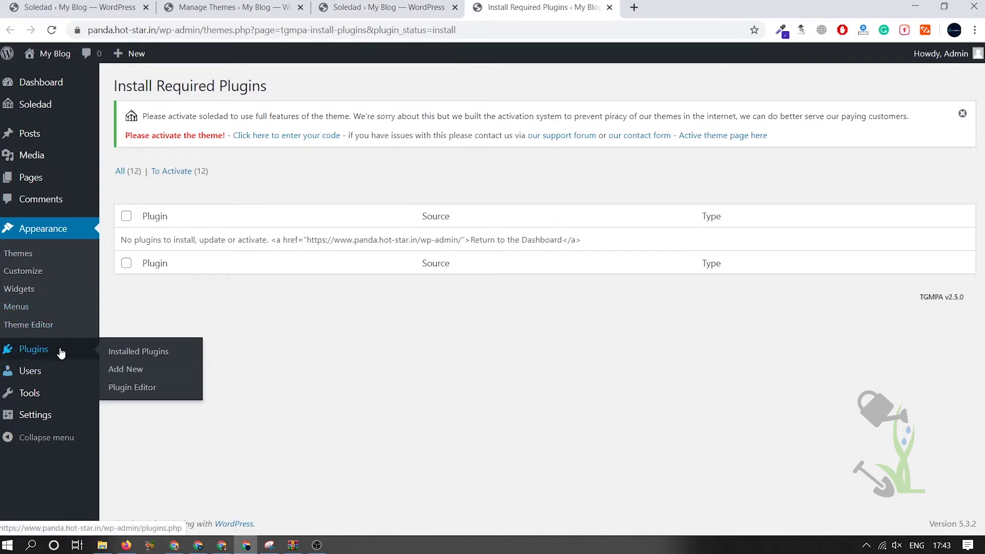
# Select every plugin under Installed Plugins and apply the Activate bulk action.
pyautogui.click(125, 351)
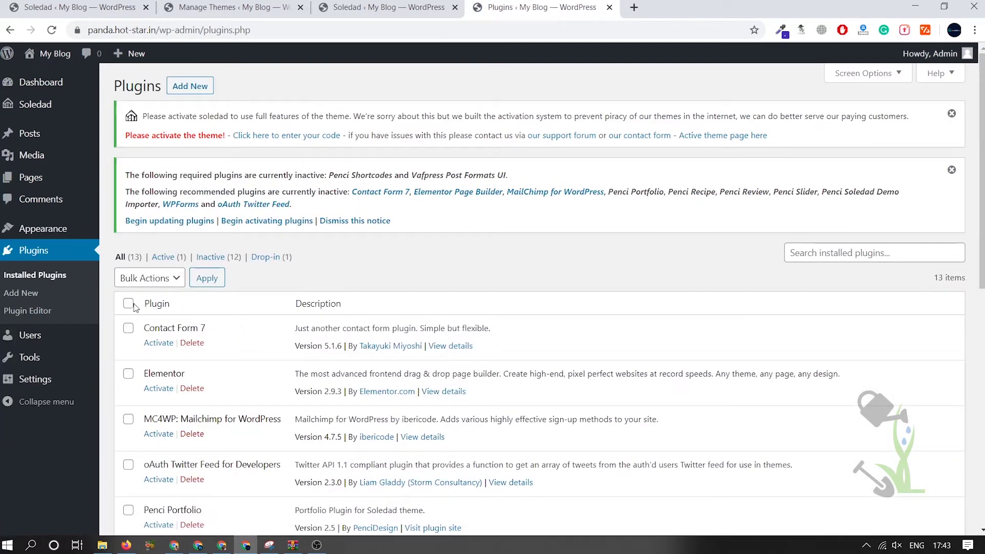
pyautogui.click(128, 303)
pyautogui.click(156, 278)
pyautogui.click(137, 306)
pyautogui.click(208, 279)
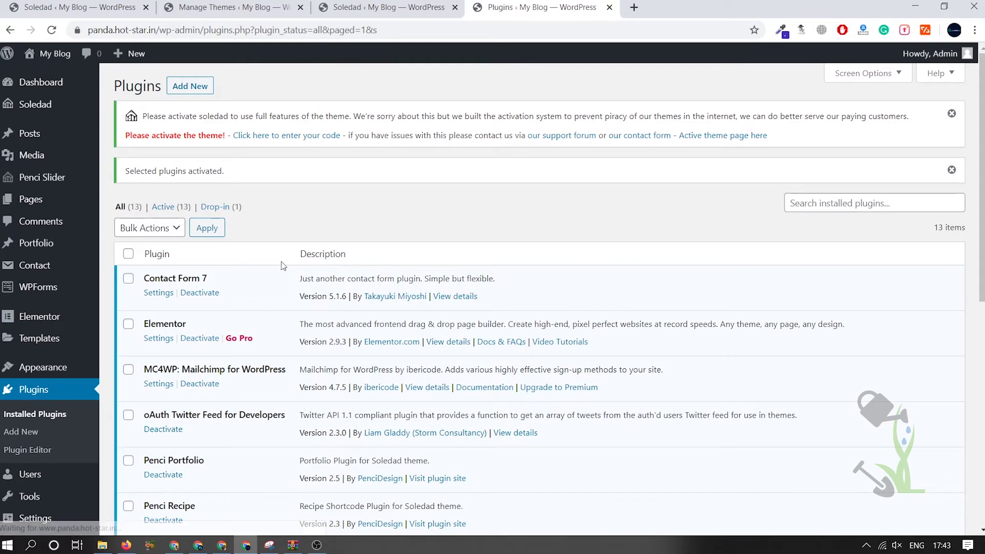
pyautogui.scroll(-8, 289, 324)
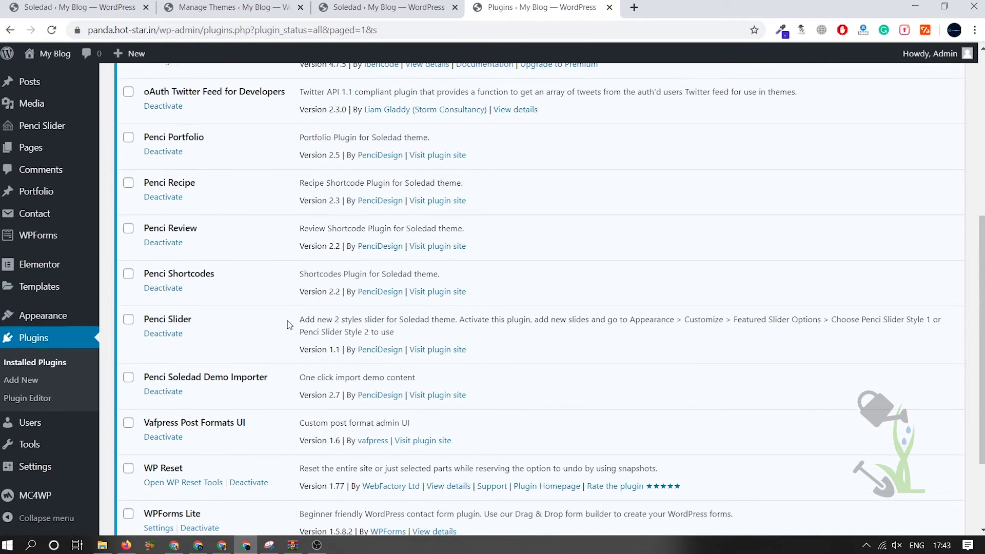
pyautogui.scroll(10, 289, 325)
pyautogui.scroll(-10, 289, 324)
pyautogui.scroll(10, 288, 324)
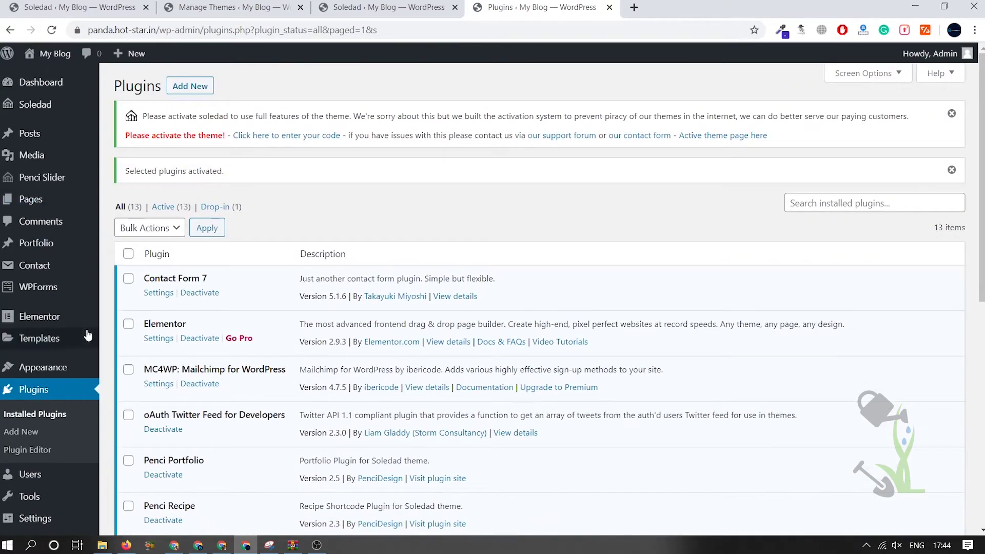
# Open the live blog via Visit Site in a new tab and scroll through the Soledad design.
pyautogui.moveTo(44, 54)
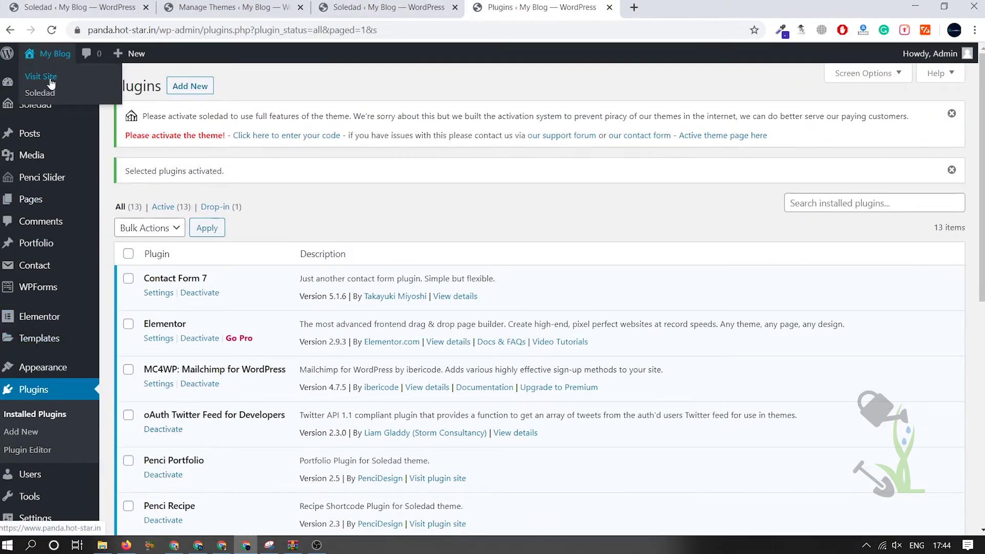
pyautogui.middleClick(41, 76)
pyautogui.middleClick(386, 4)
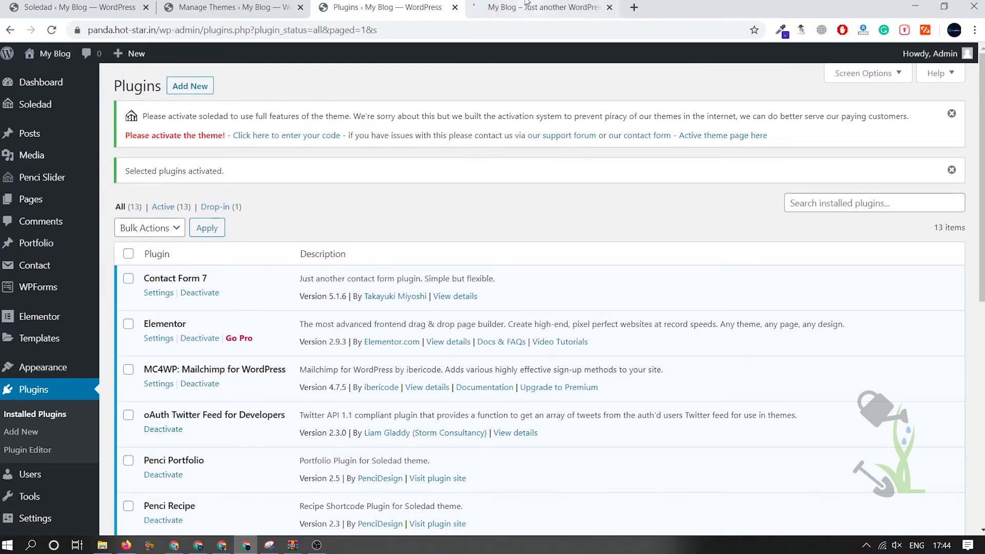
pyautogui.click(538, 7)
pyautogui.scroll(-2, 567, 323)
pyautogui.scroll(2, 567, 322)
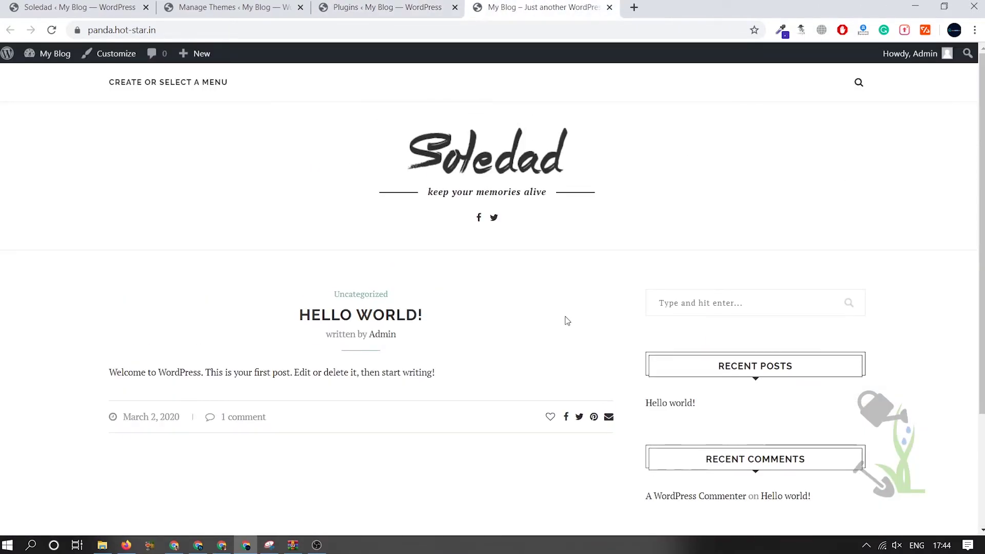
pyautogui.scroll(-3, 568, 321)
pyautogui.scroll(3, 567, 321)
pyautogui.scroll(-3, 598, 188)
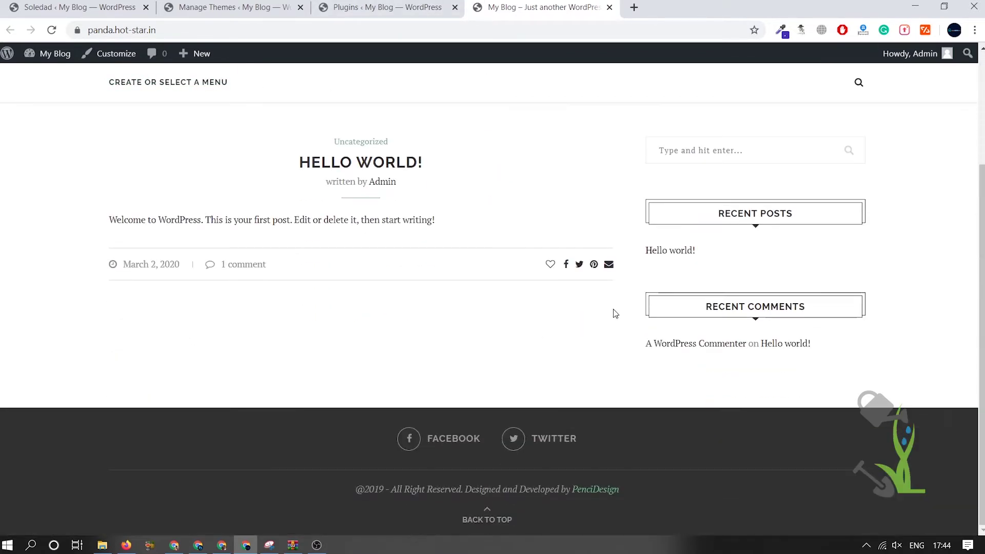
# Return to the admin and open Soledad's Import Demo Data page.
pyautogui.click(408, 8)
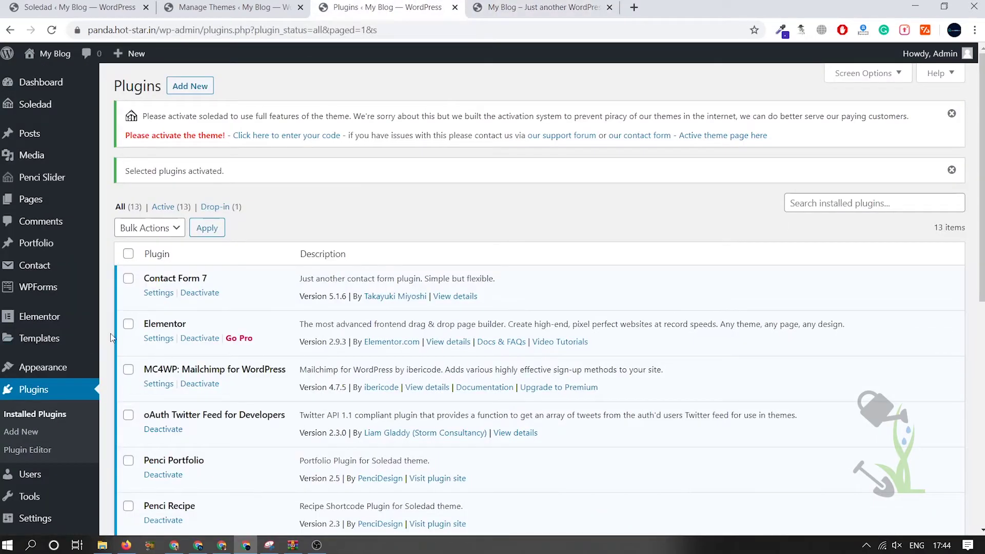
pyautogui.moveTo(57, 369)
pyautogui.click(159, 444)
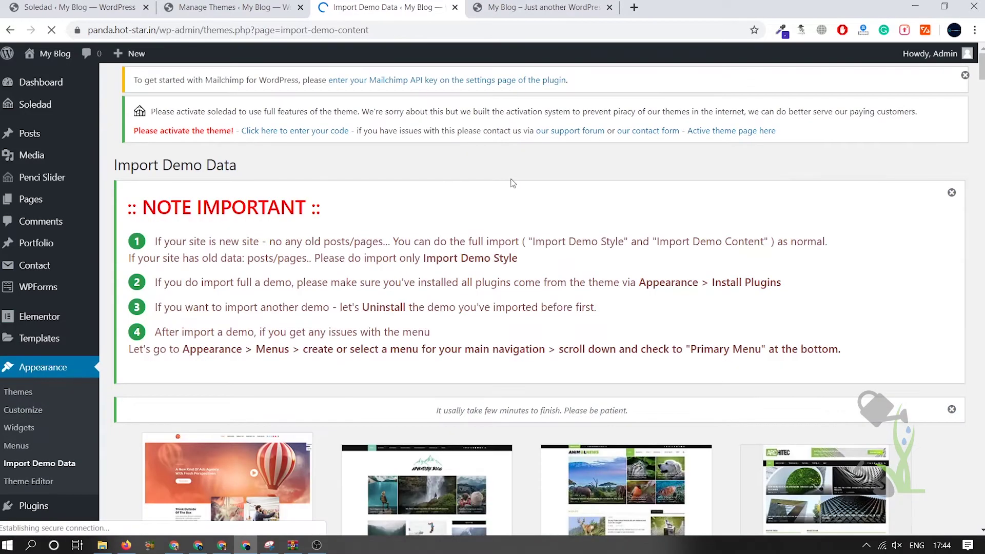
# Find the Burger Shop Multi-purpose demo in Import Demo Data, start its import and confirm.
pyautogui.scroll(-7, 544, 267)
pyautogui.scroll(-20, 537, 268)
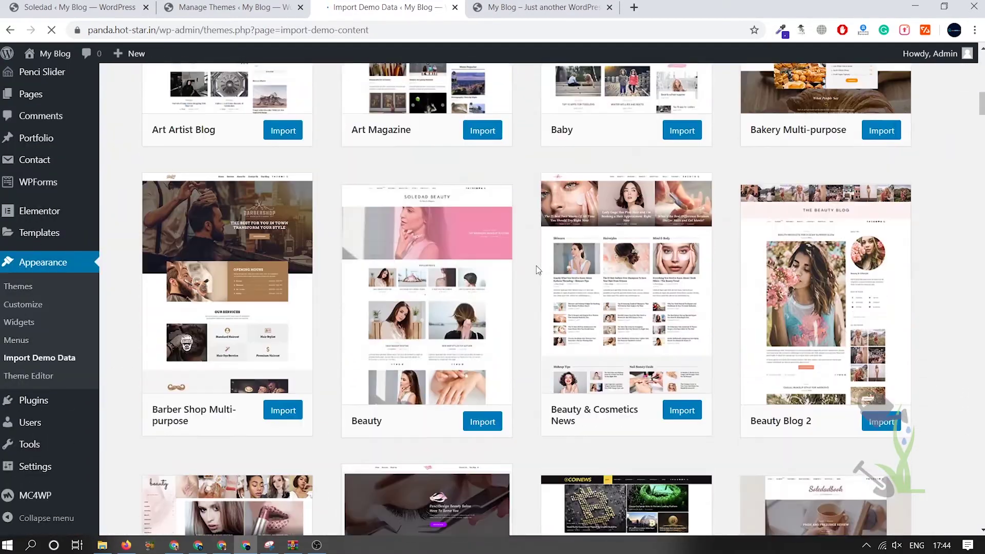
pyautogui.scroll(-20, 530, 271)
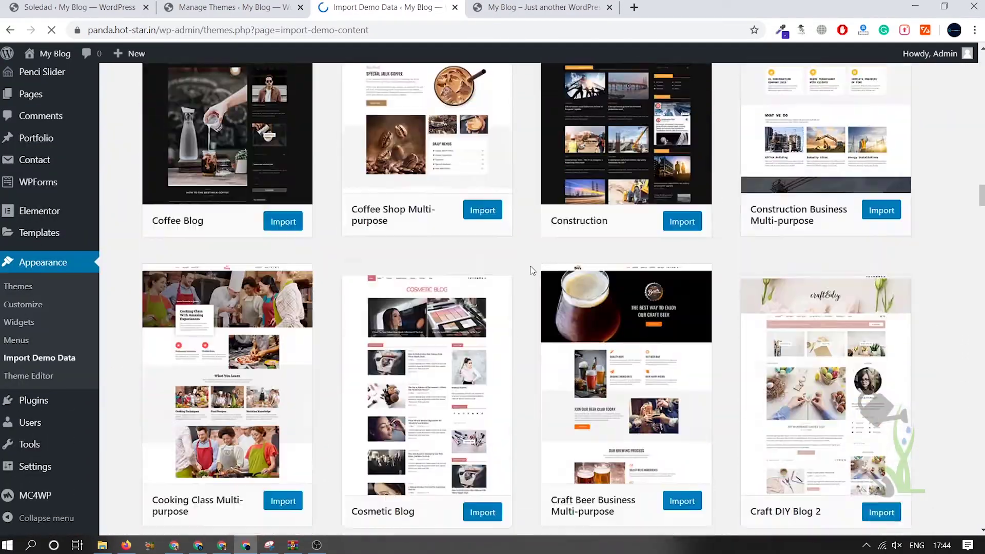
pyautogui.scroll(-20, 530, 266)
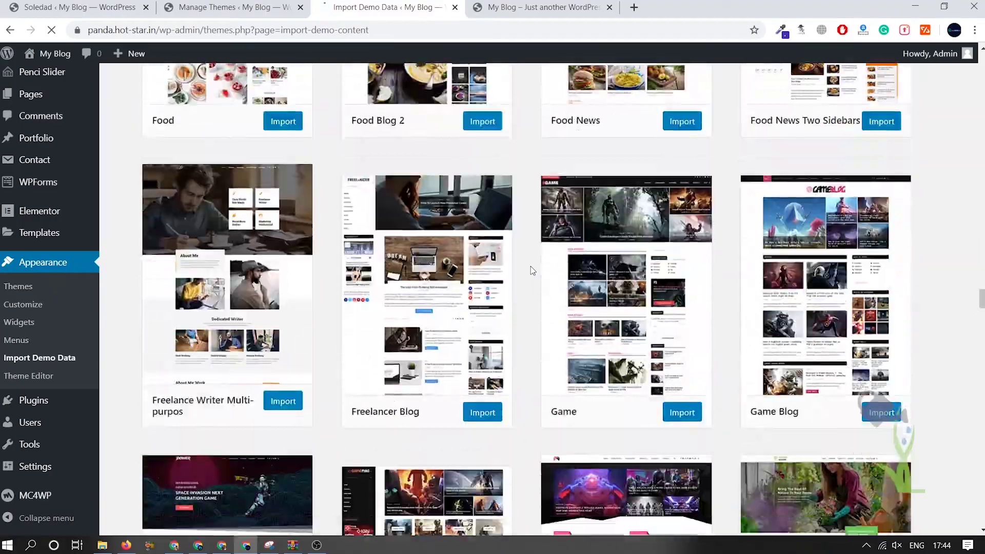
pyautogui.scroll(-20, 530, 266)
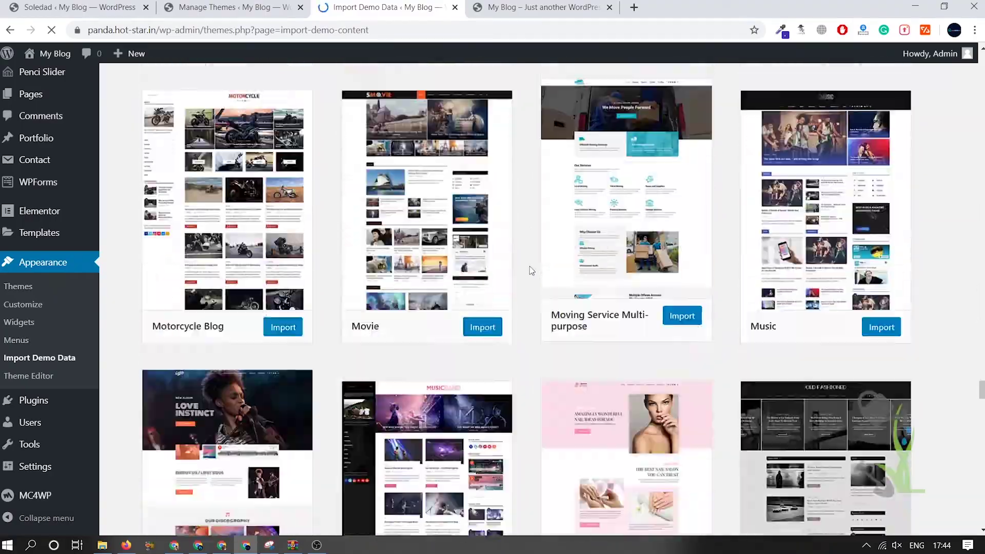
pyautogui.scroll(-20, 528, 267)
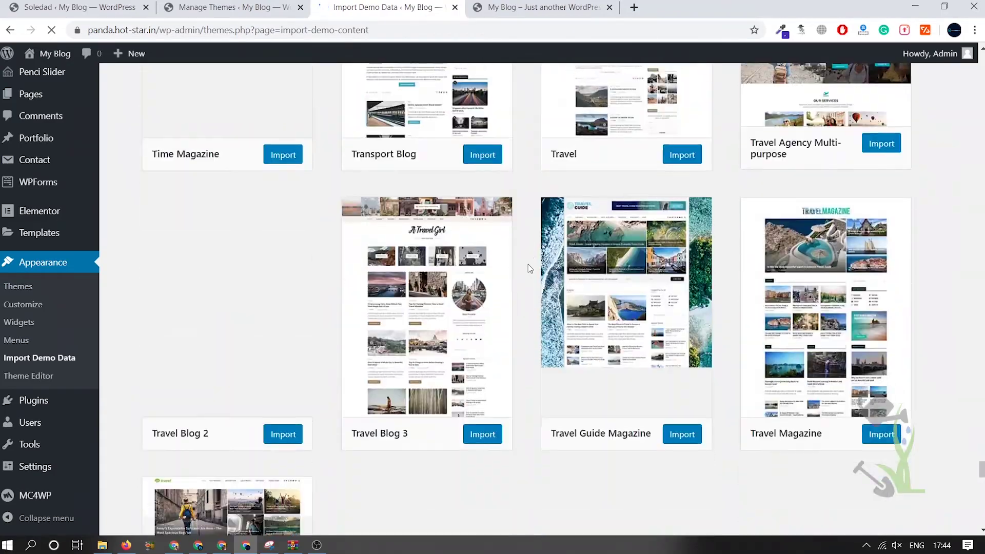
pyautogui.scroll(20, 526, 266)
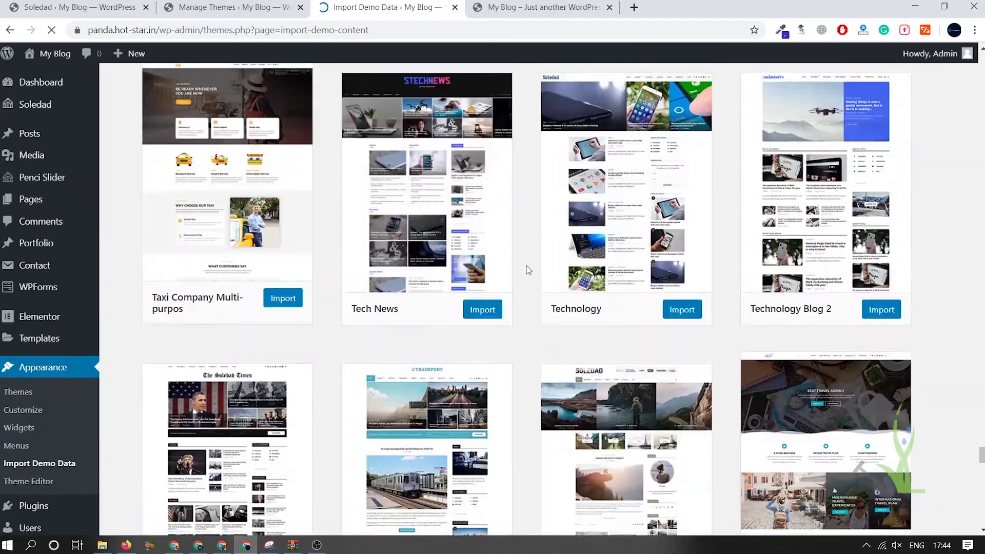
pyautogui.scroll(-20, 526, 265)
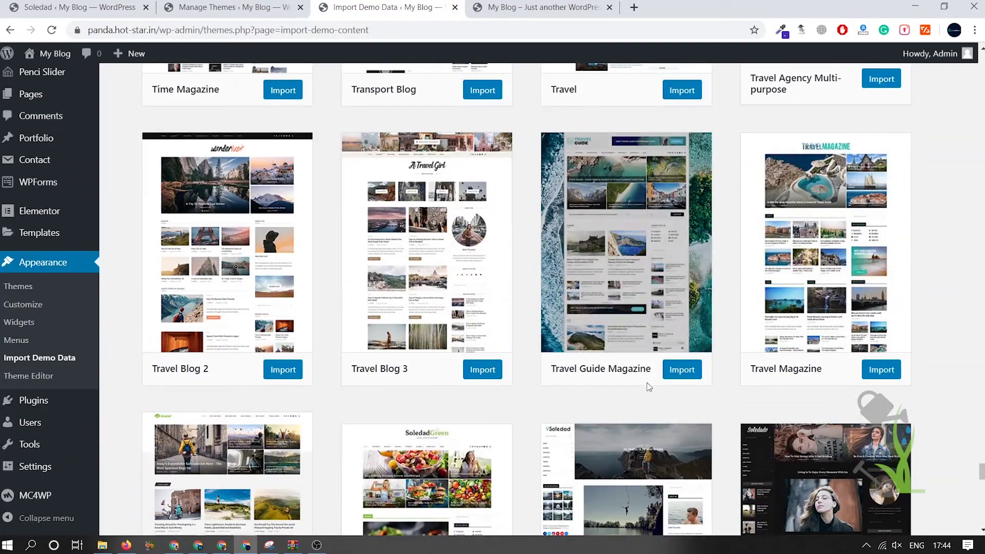
pyautogui.scroll(3, 493, 91)
pyautogui.scroll(15, 493, 92)
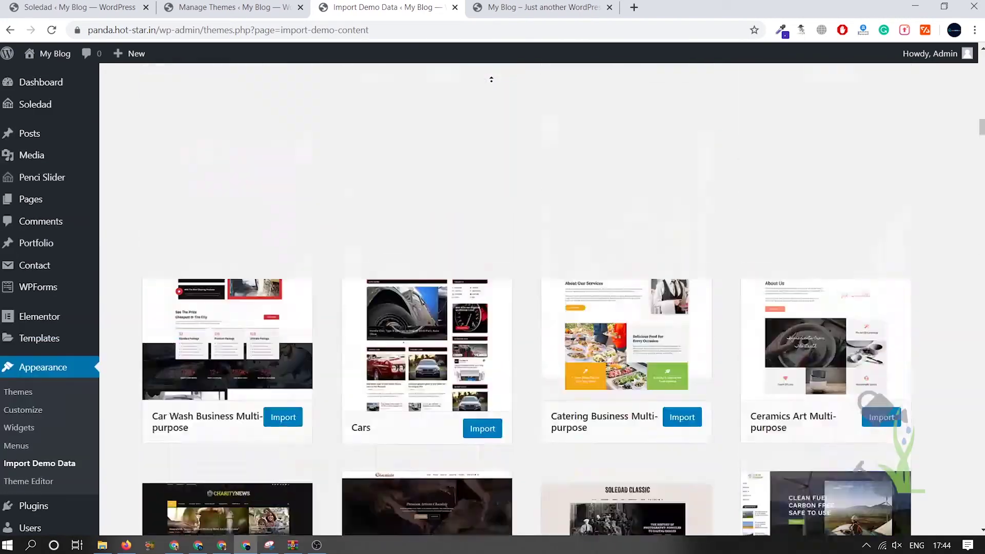
pyautogui.scroll(-2, 549, 308)
pyautogui.scroll(-4, 537, 309)
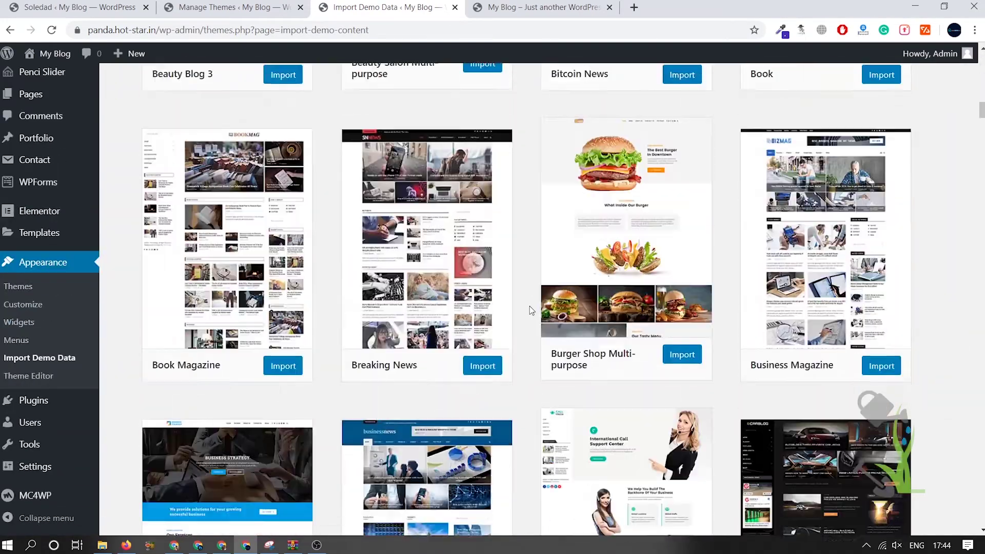
pyautogui.moveTo(673, 218)
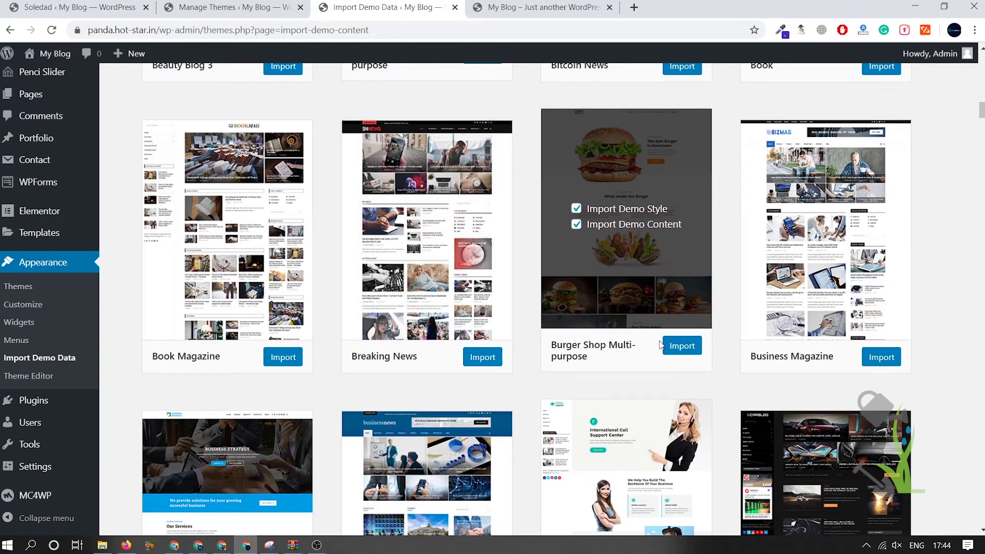
pyautogui.click(689, 354)
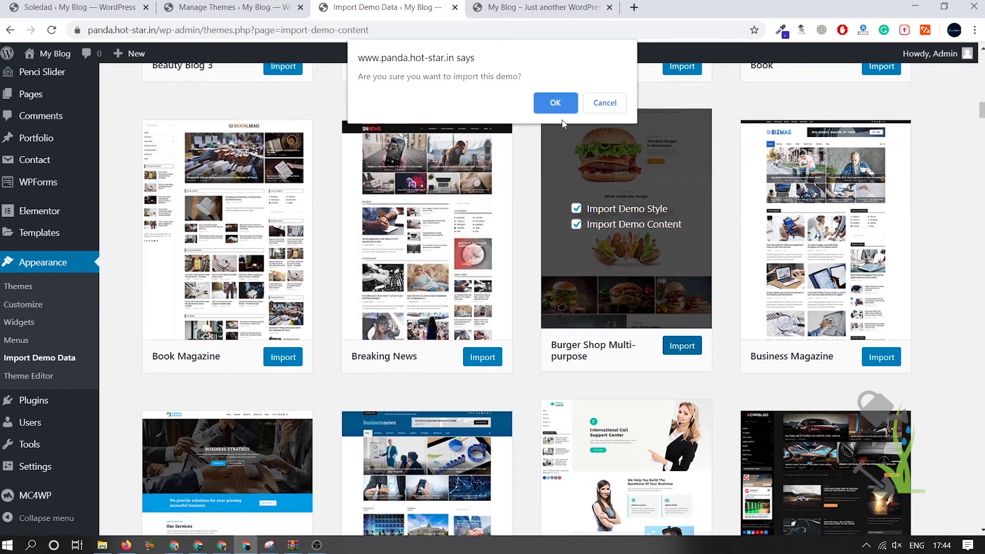
pyautogui.click(555, 102)
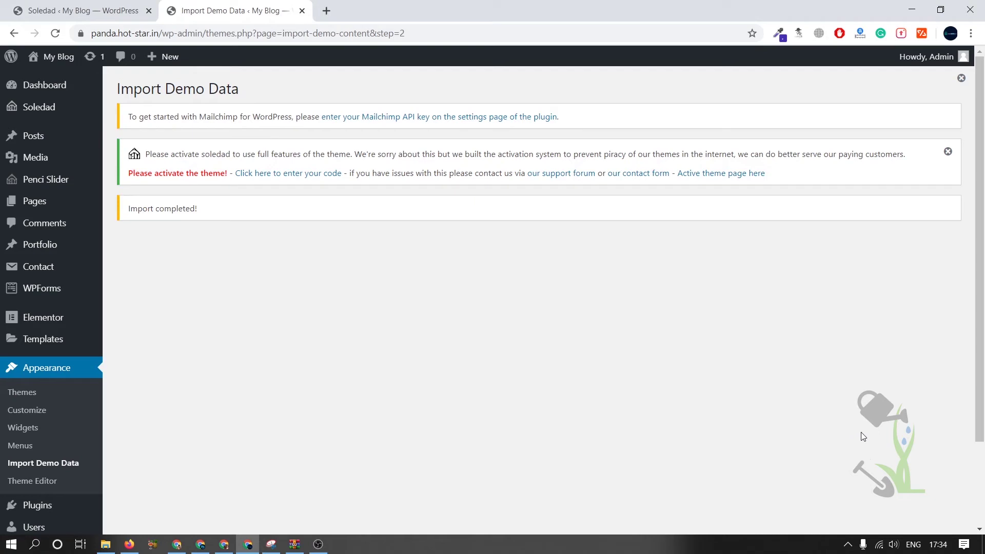
# Open the live Burger Shop site in a new tab via My Blog's Visit Site.
pyautogui.moveTo(62, 59)
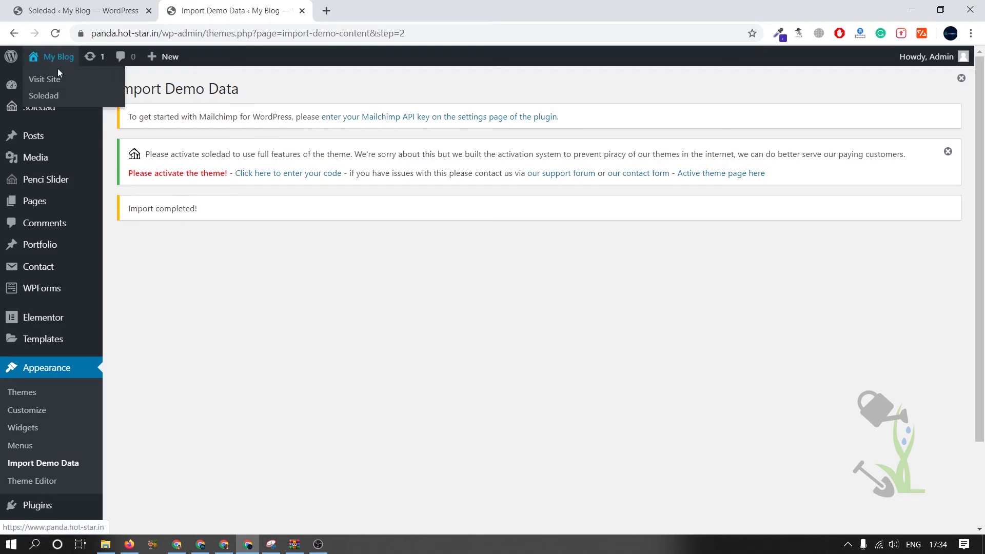
pyautogui.click(59, 78)
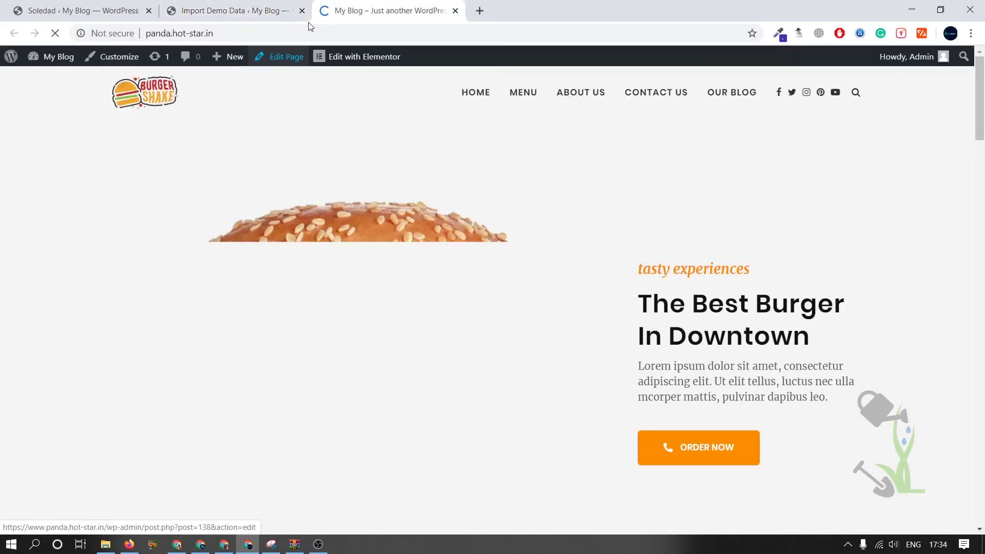
# Browse the imported Burger Shake homepage, then open it in Elementor in a background tab.
pyautogui.scroll(-8, 470, 171)
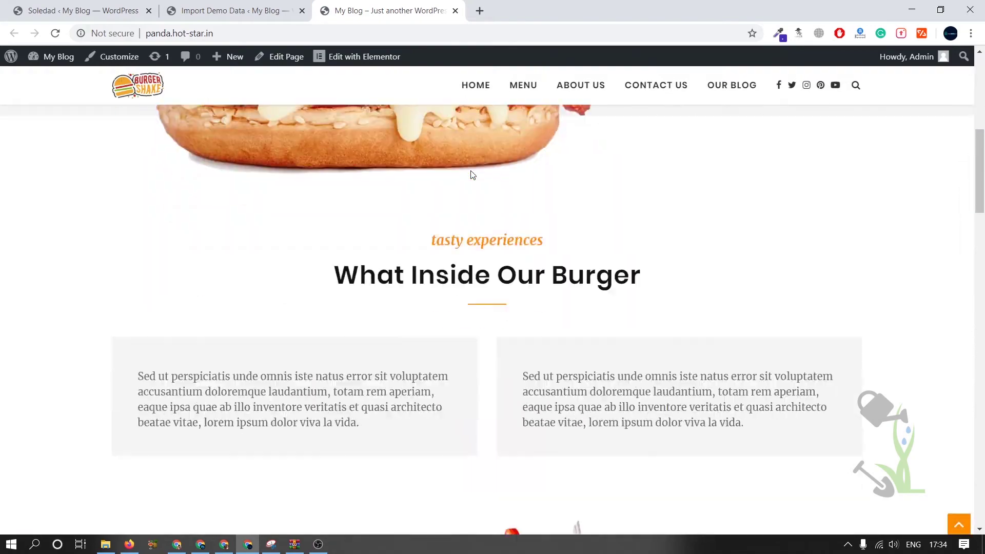
pyautogui.scroll(8, 471, 172)
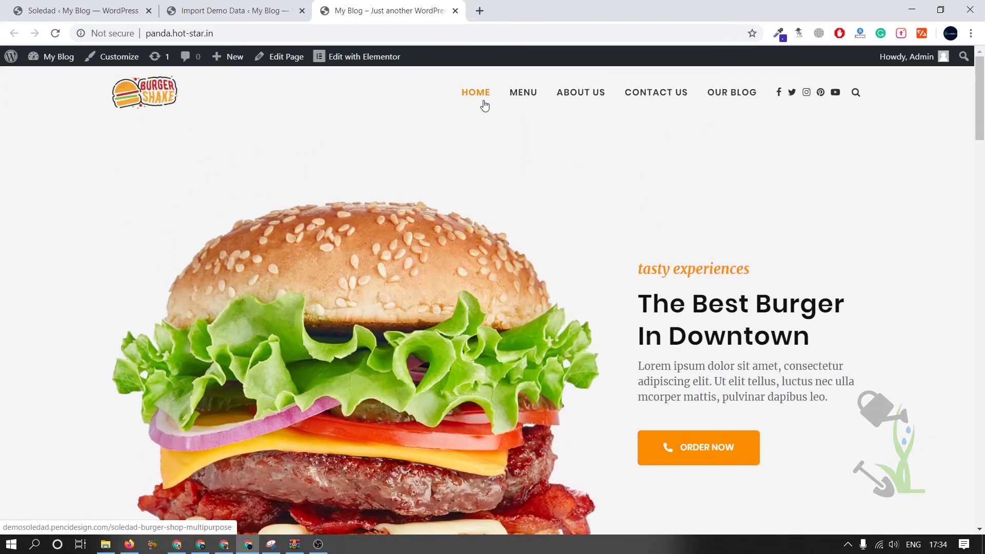
pyautogui.scroll(-15, 483, 110)
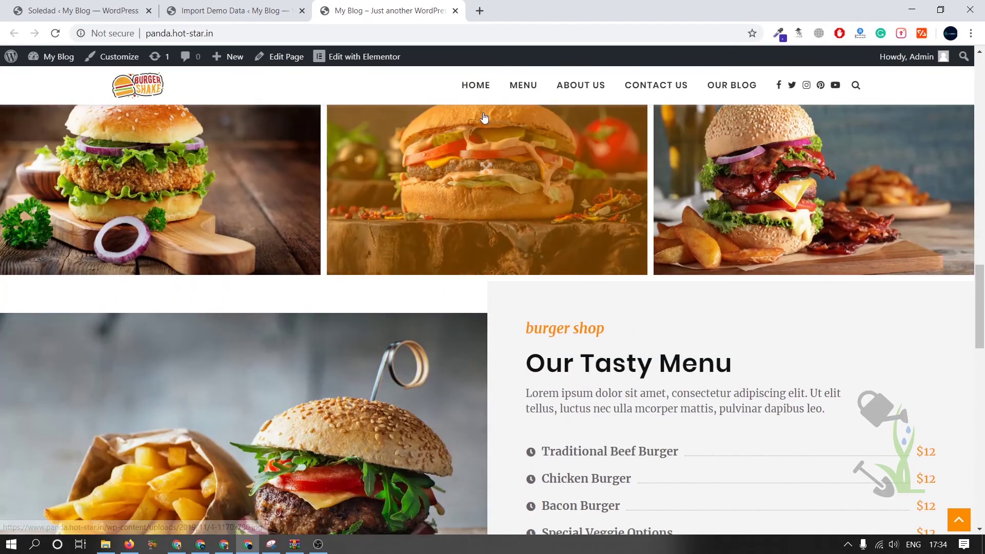
pyautogui.scroll(-9, 484, 117)
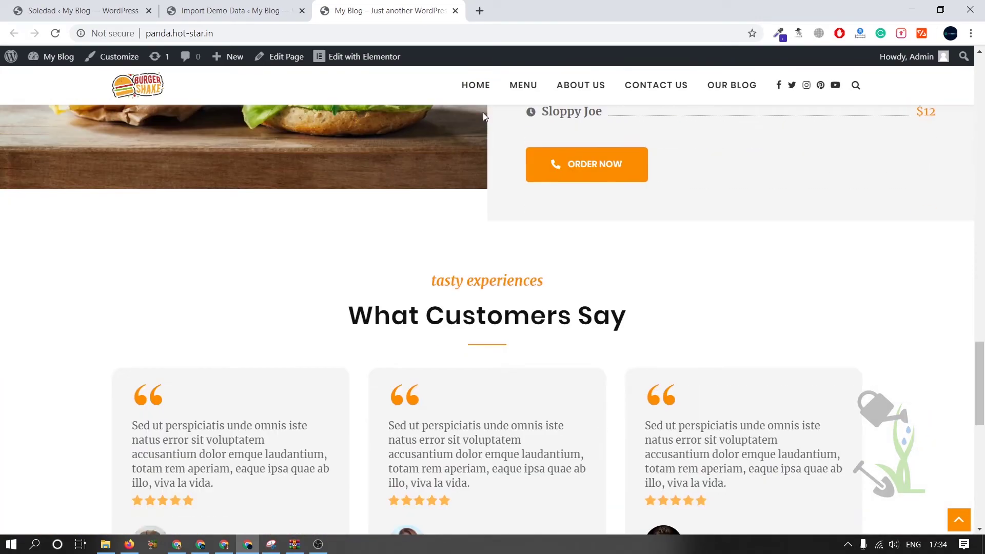
pyautogui.scroll(-10, 483, 116)
pyautogui.scroll(6, 517, 425)
pyautogui.scroll(-6, 517, 425)
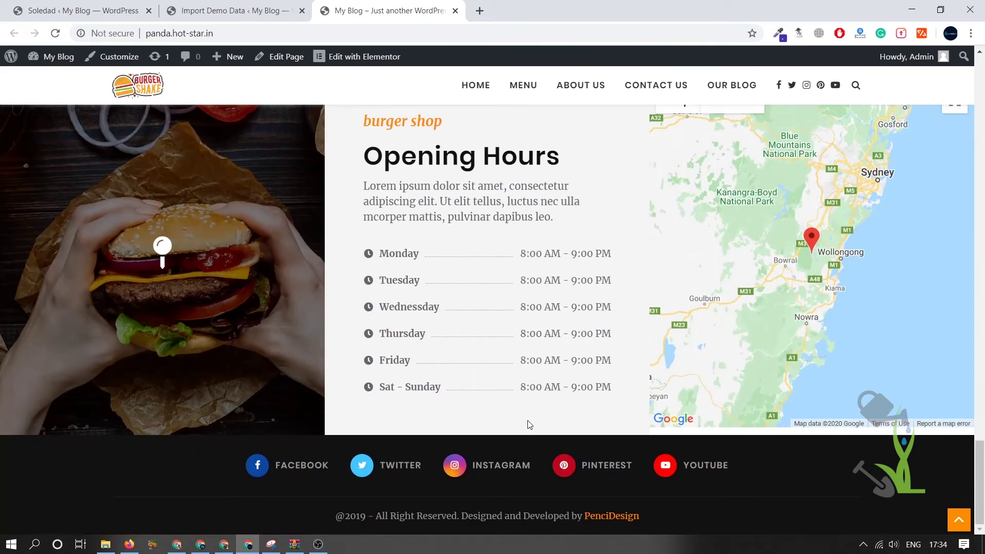
pyautogui.scroll(20, 500, 245)
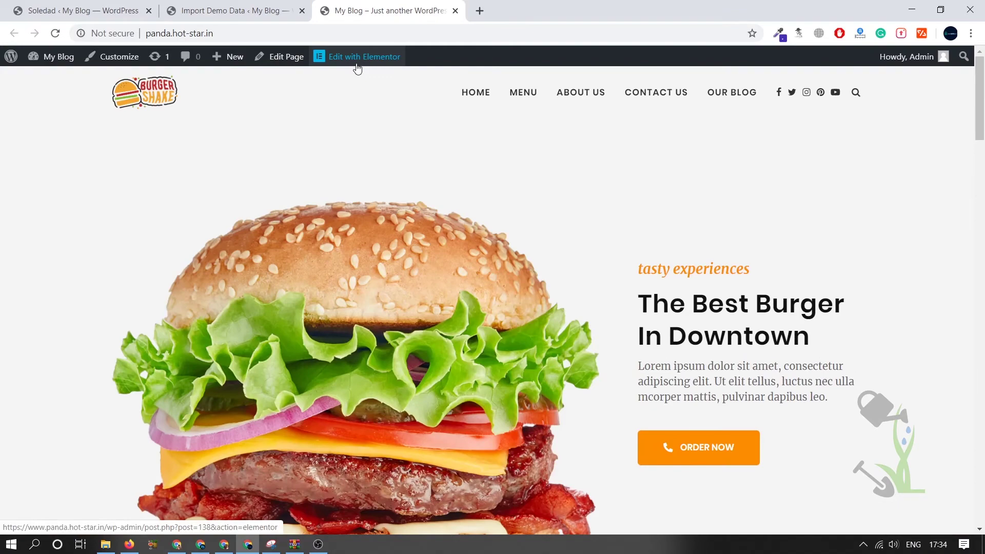
pyautogui.middleClick(358, 65)
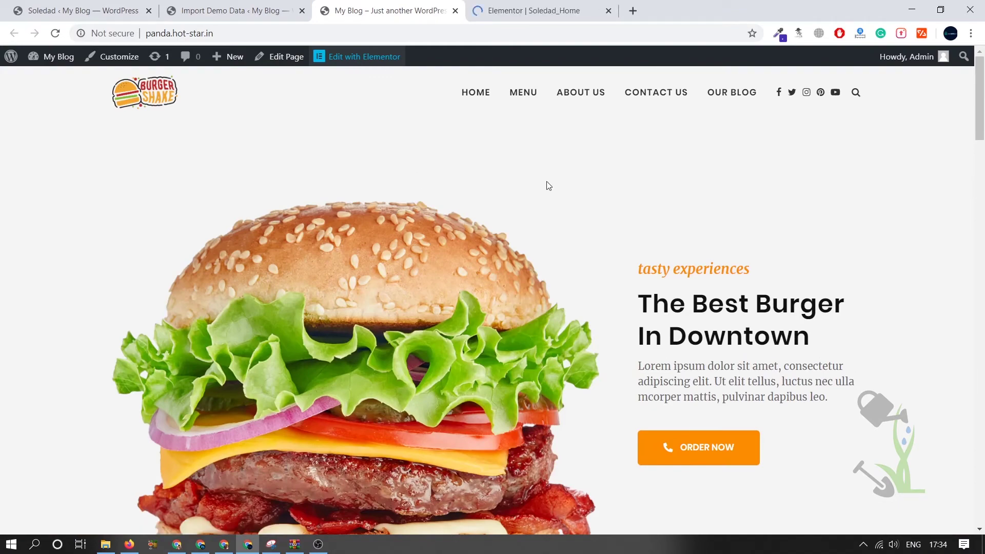
# In the loaded Soledad_Home Elementor editor, select the 'Our Tasty Menu' Penci Fancy Heading.
pyautogui.scroll(-7, 485, 226)
pyautogui.scroll(-6, 518, 282)
pyautogui.click(545, 6)
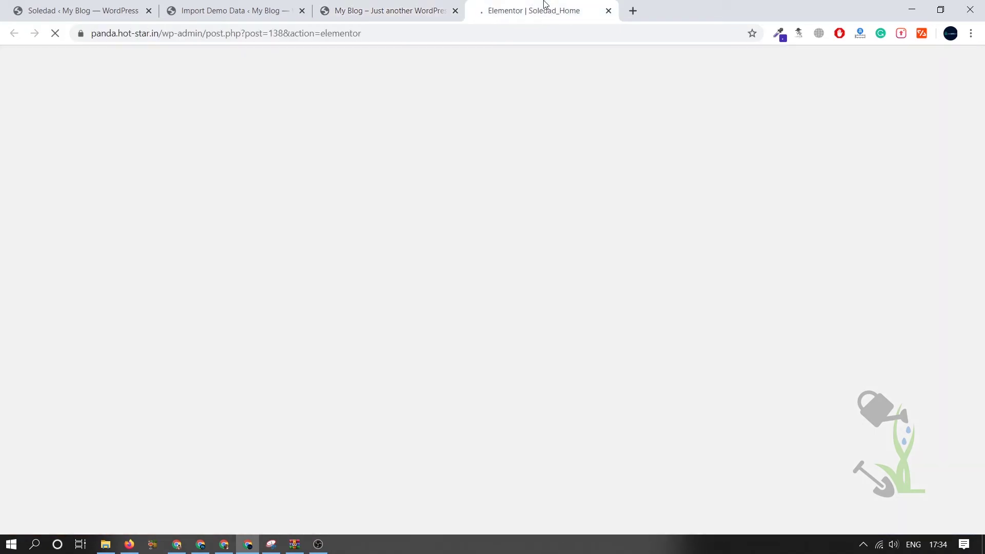
pyautogui.click(231, 10)
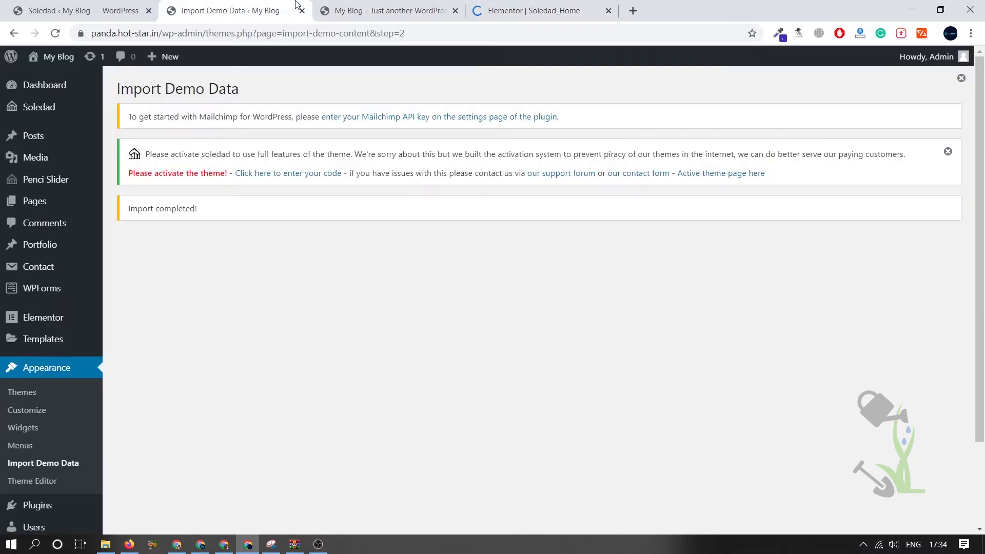
pyautogui.click(488, 10)
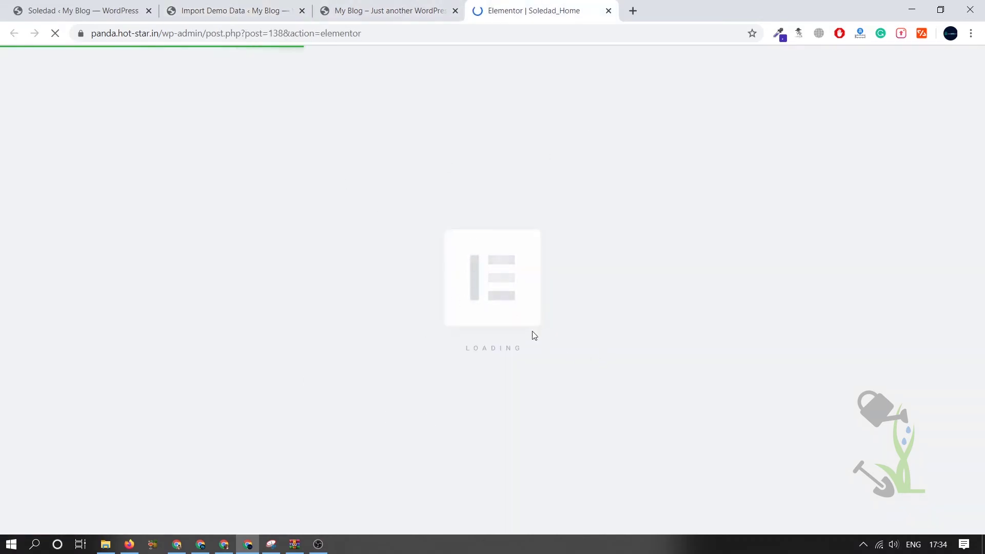
pyautogui.scroll(-8, 533, 335)
pyautogui.scroll(8, 754, 362)
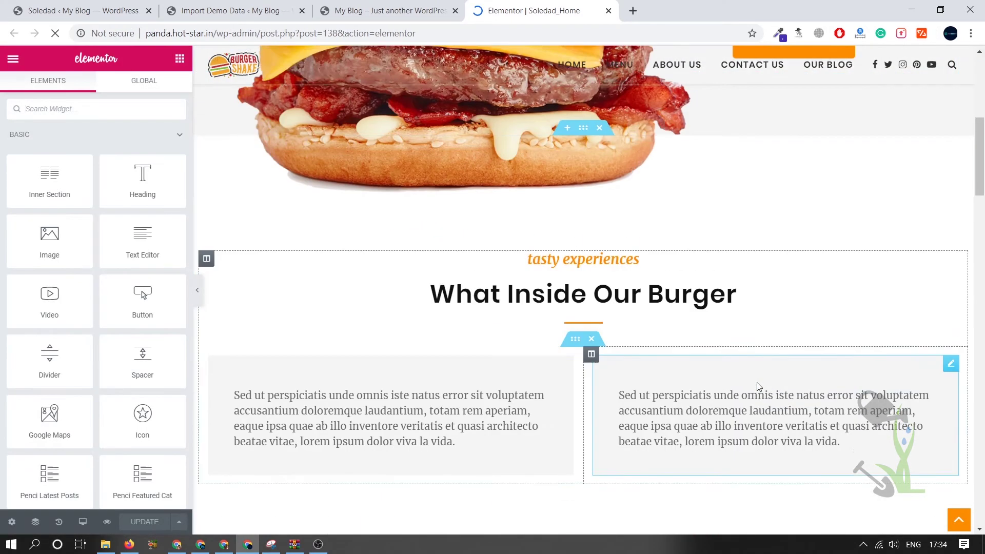
pyautogui.scroll(-10, 768, 379)
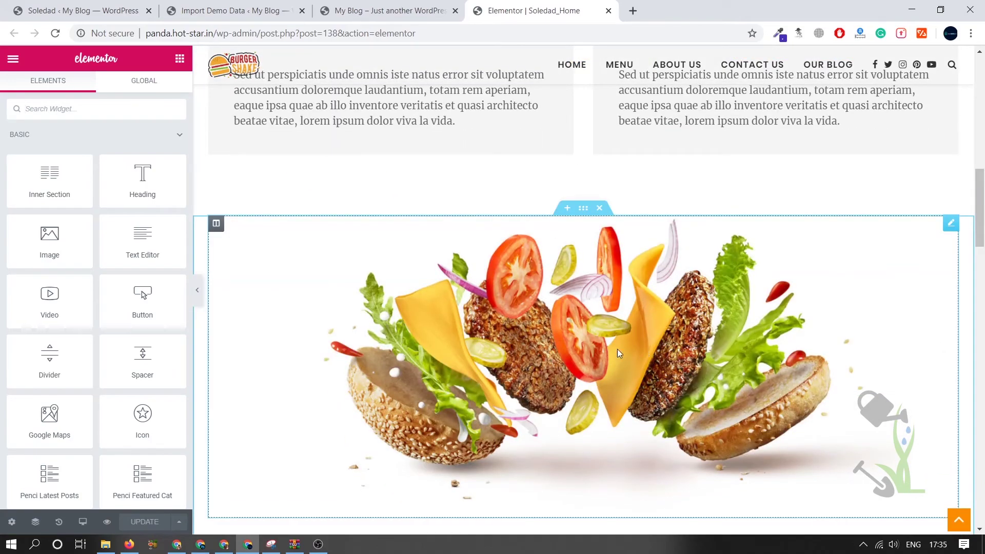
pyautogui.scroll(-10, 636, 348)
pyautogui.scroll(5, 639, 318)
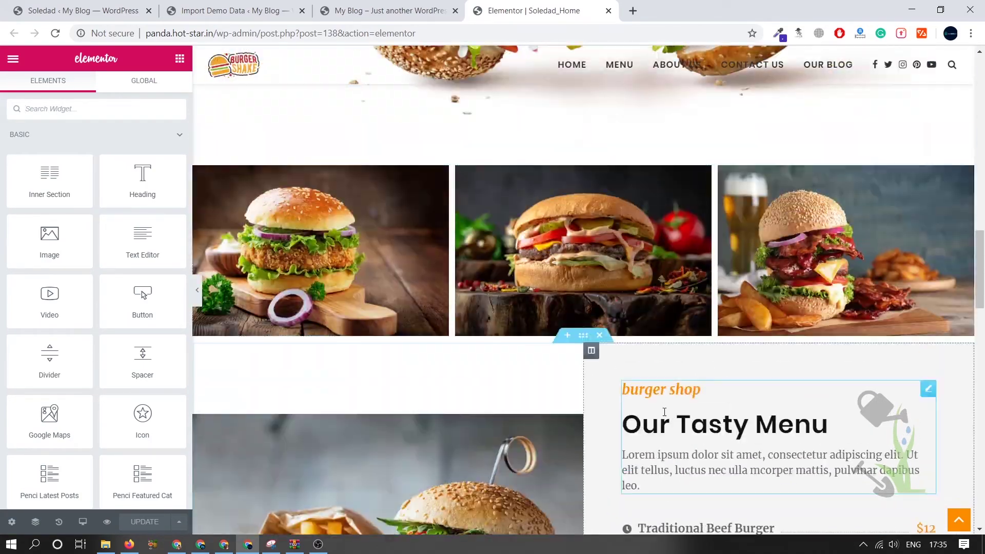
pyautogui.click(925, 435)
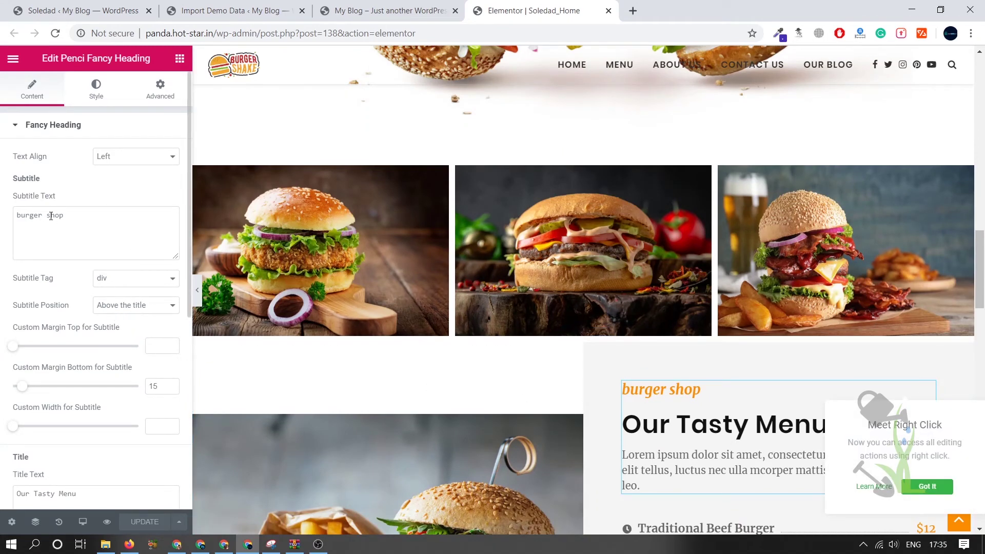
# Change the heading's Title Text from 'Our Tasty Menu' to 'Let me taste it'.
pyautogui.scroll(-6, 99, 197)
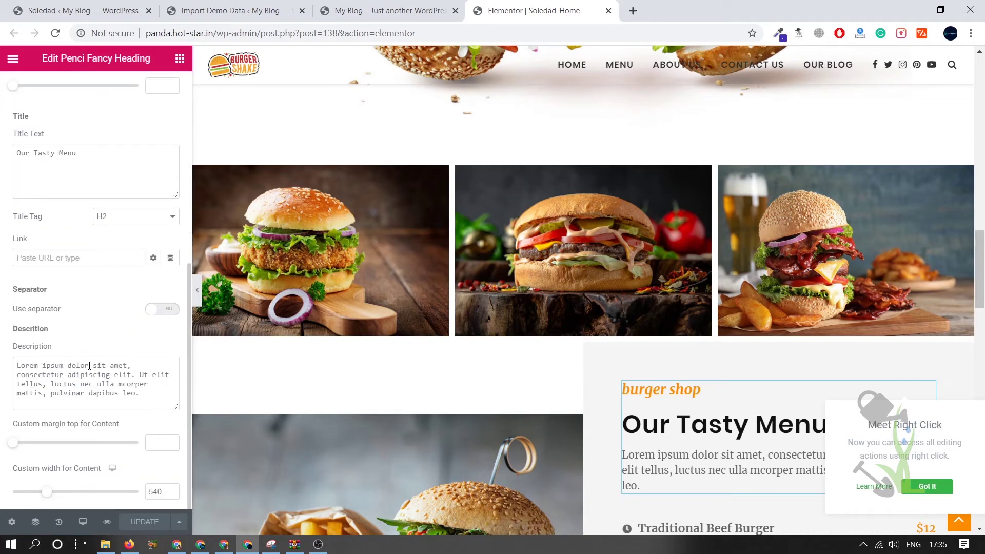
pyautogui.tripleClick(72, 154)
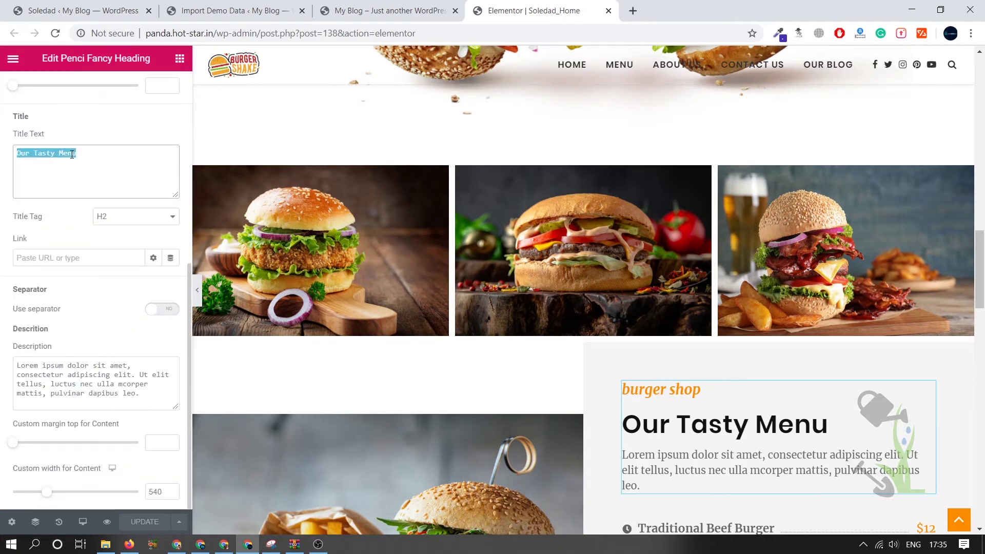
pyautogui.write('Let me taste it')
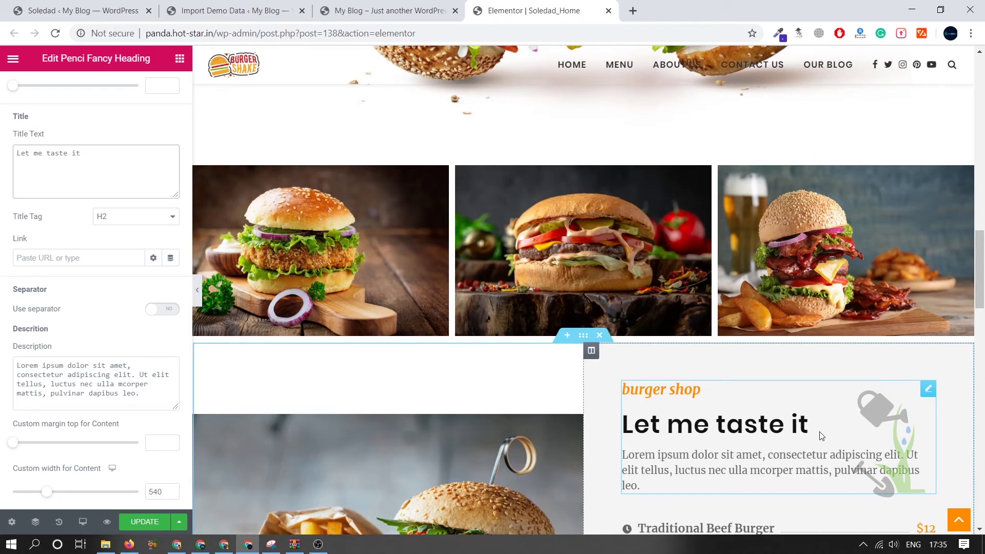
pyautogui.scroll(-10, 821, 436)
pyautogui.scroll(4, 773, 398)
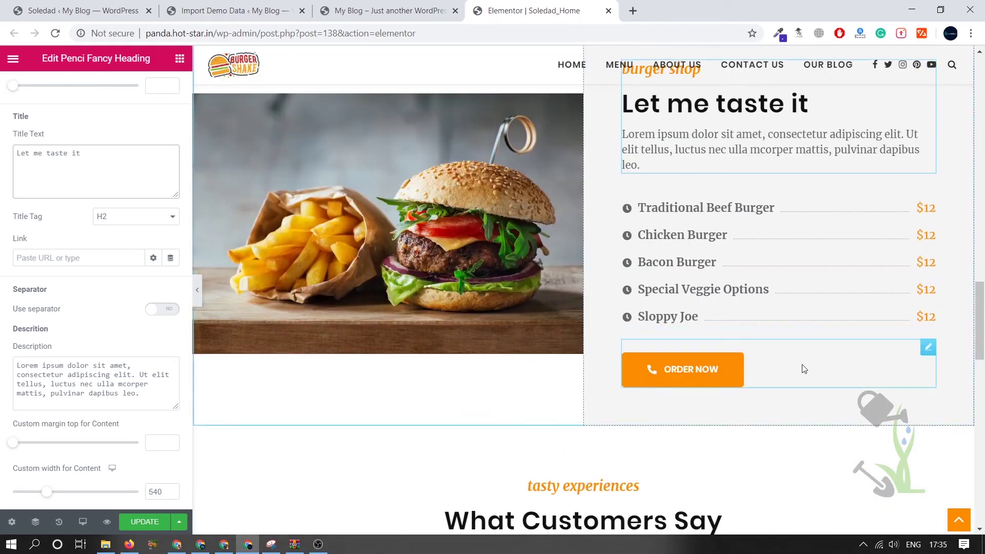
pyautogui.click(816, 367)
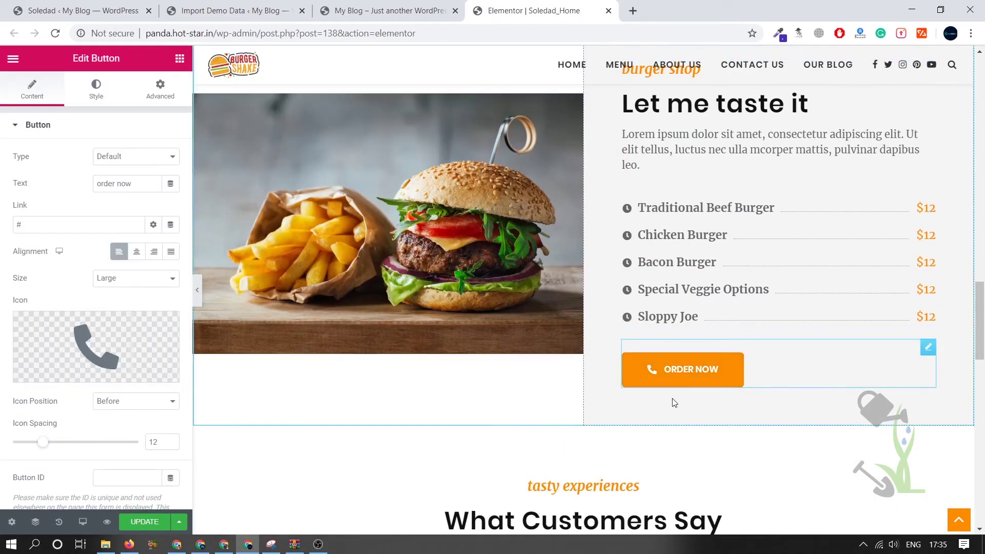
# Replace the ORDER NOW button text with 'Buy it now'.
pyautogui.click(116, 184)
pyautogui.hotkey('ctrl', 'a')
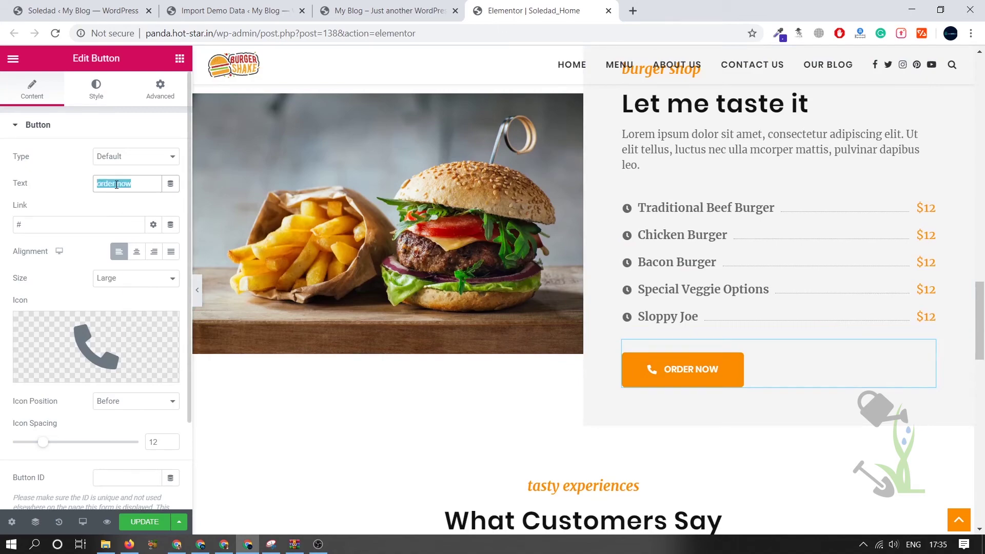
pyautogui.write('Buy it now')
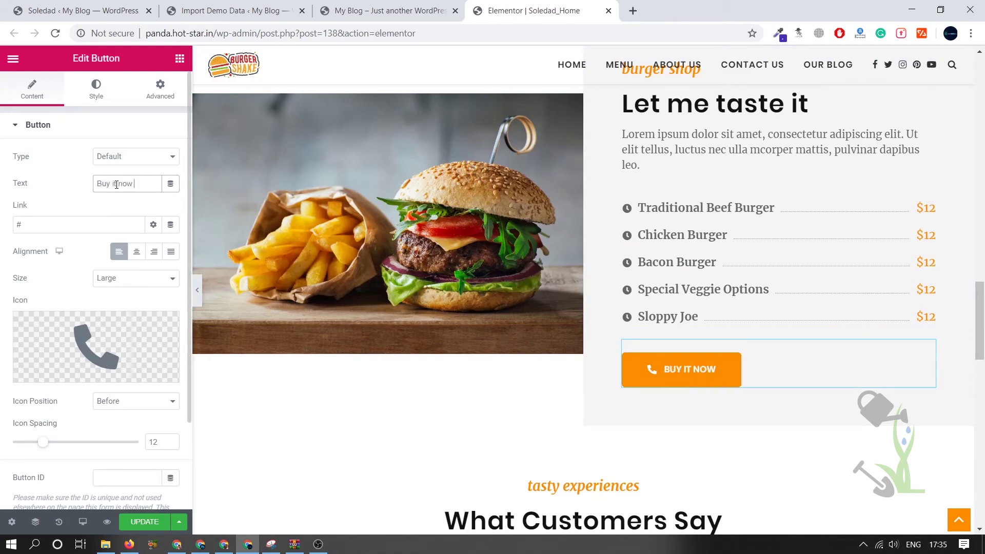
pyautogui.scroll(-15, 543, 232)
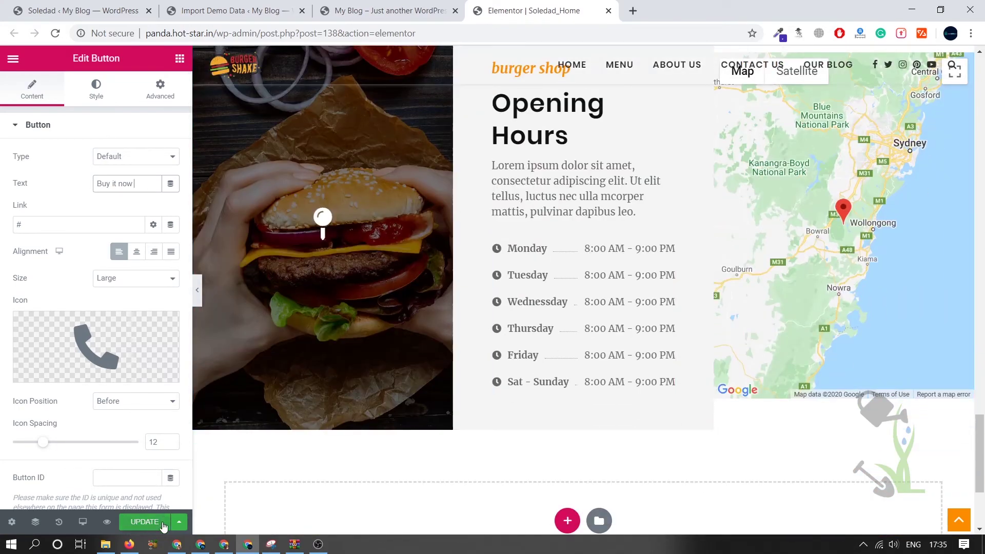
pyautogui.click(413, 10)
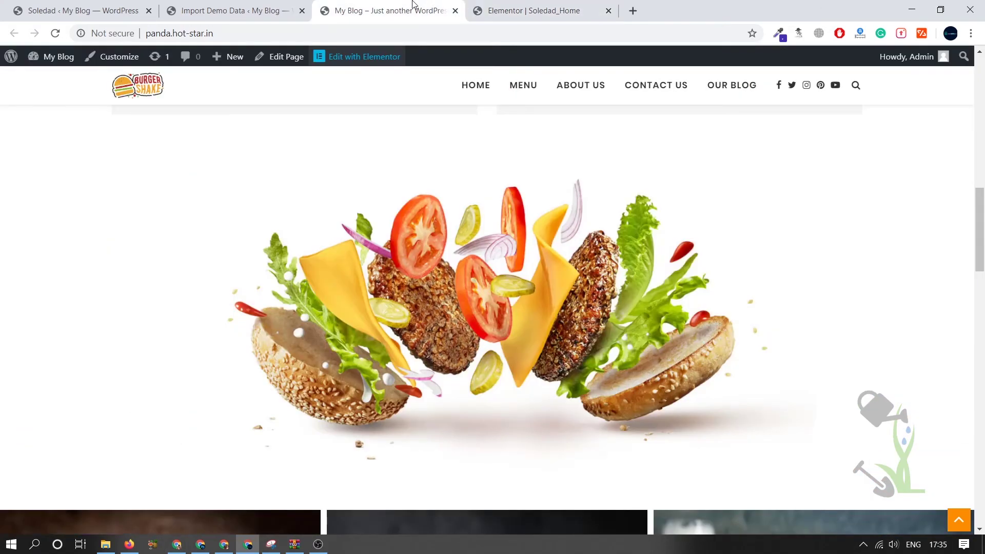
# Open the Burger Shake site's About Us page and scroll through it.
pyautogui.scroll(-20, 618, 195)
pyautogui.scroll(6, 618, 203)
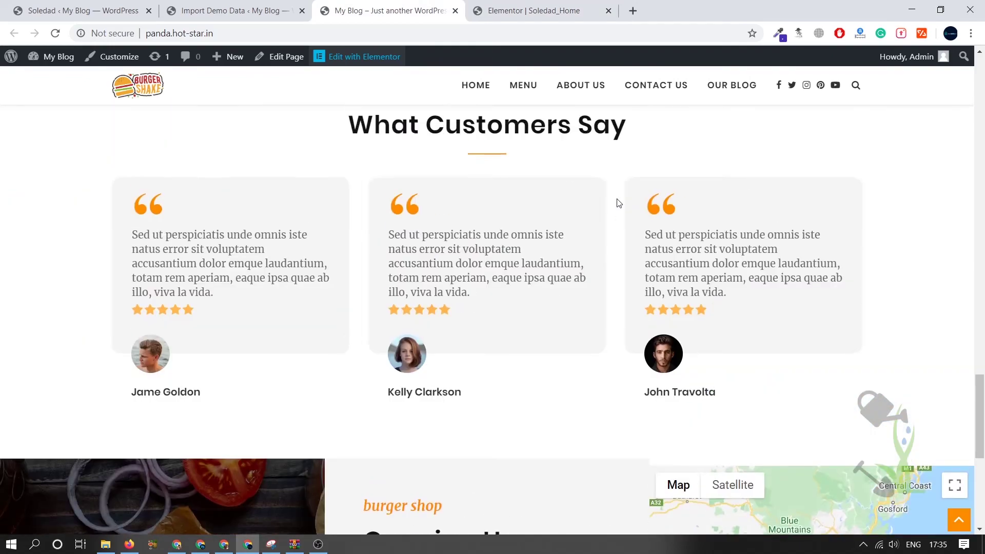
pyautogui.scroll(8, 617, 200)
pyautogui.click(581, 83)
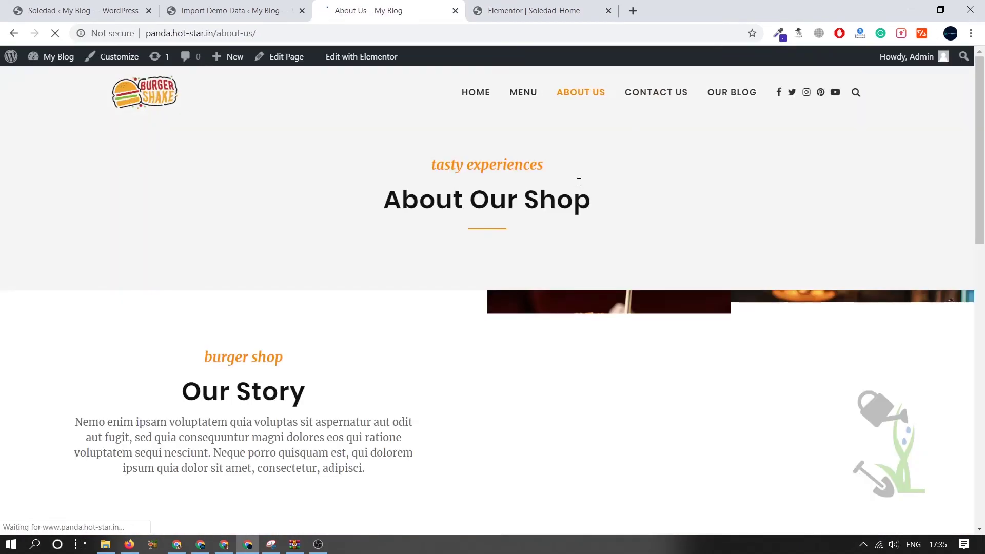
pyautogui.scroll(-14, 574, 190)
pyautogui.scroll(-1, 564, 197)
pyautogui.scroll(5, 512, 328)
pyautogui.scroll(8, 513, 331)
# Open the Contact Us page, review its form, locations and map, and bring up the context menu.
pyautogui.click(681, 94)
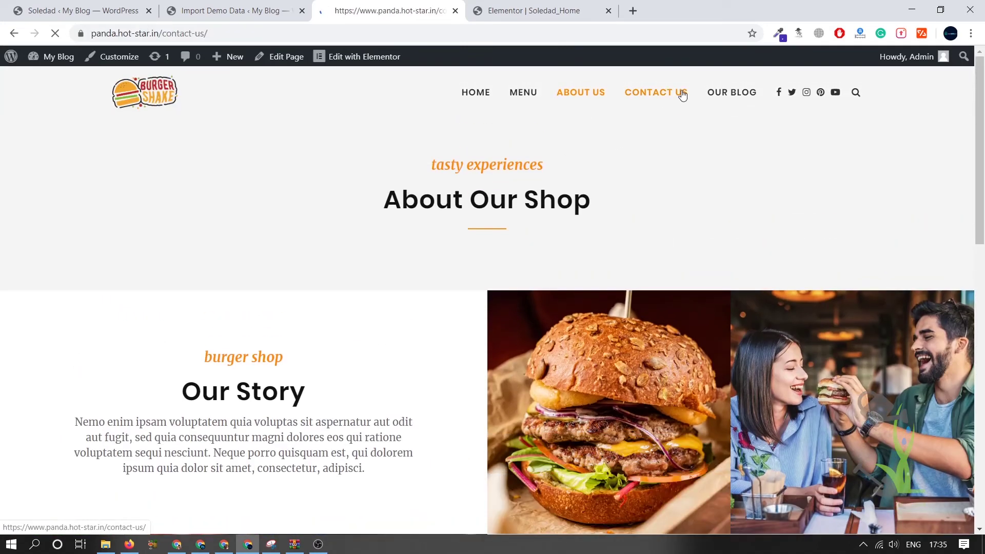
pyautogui.scroll(-9, 551, 231)
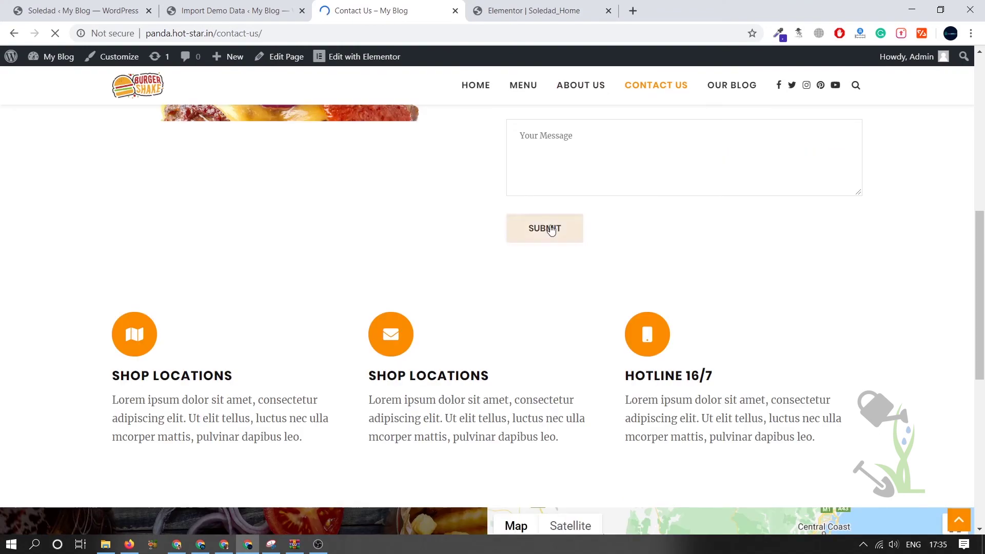
pyautogui.scroll(9, 549, 221)
pyautogui.scroll(-12, 547, 219)
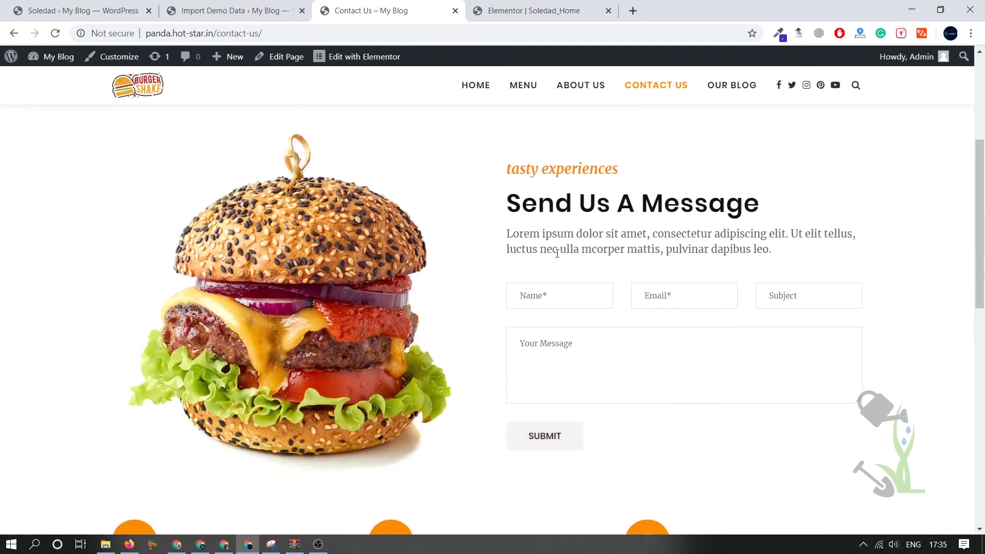
pyautogui.scroll(-5, 531, 307)
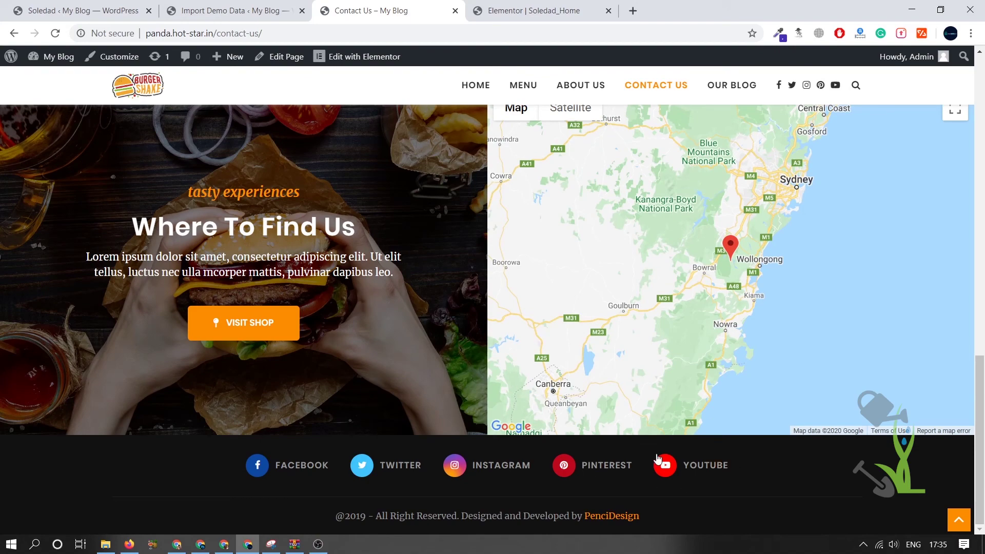
pyautogui.scroll(7, 534, 235)
pyautogui.rightClick(518, 263)
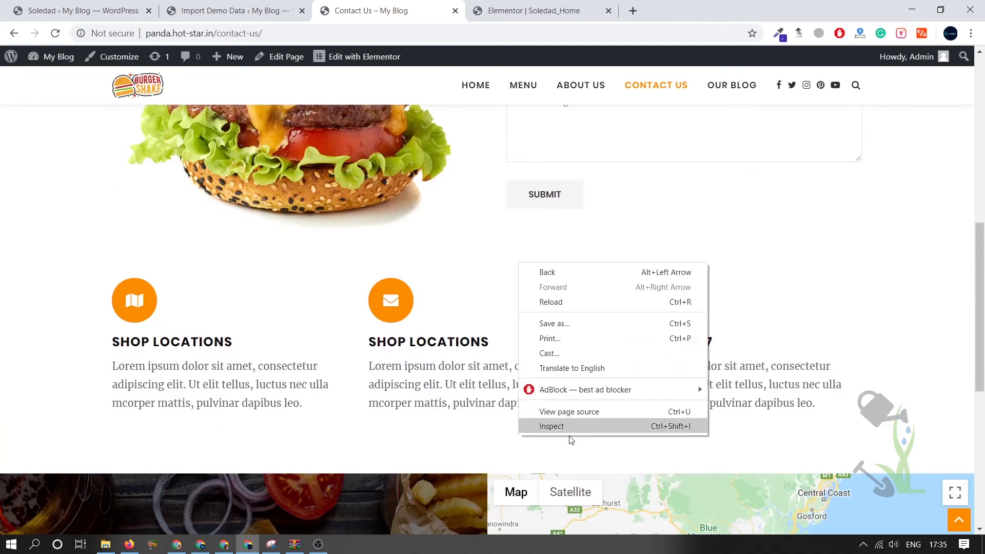
pyautogui.click(563, 427)
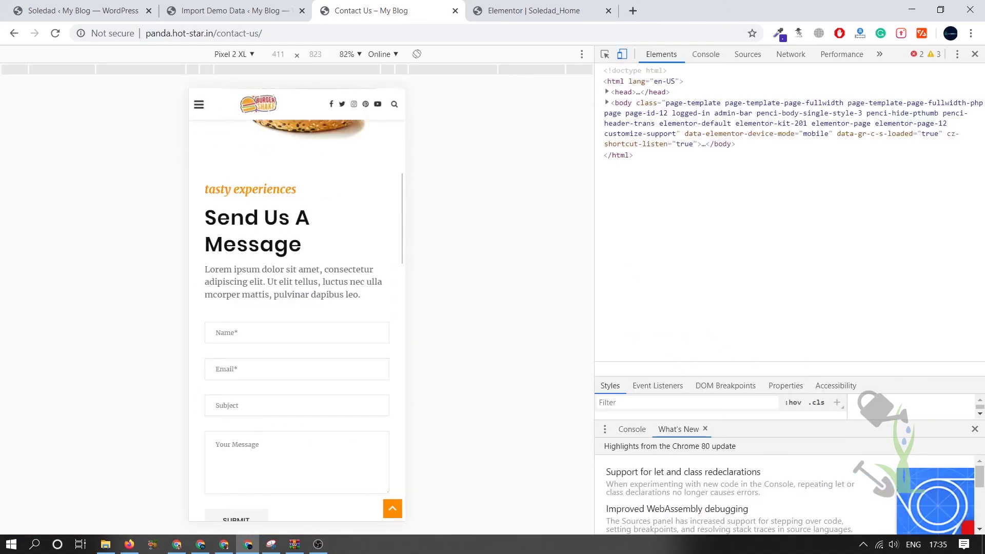
pyautogui.scroll(-12, 334, 239)
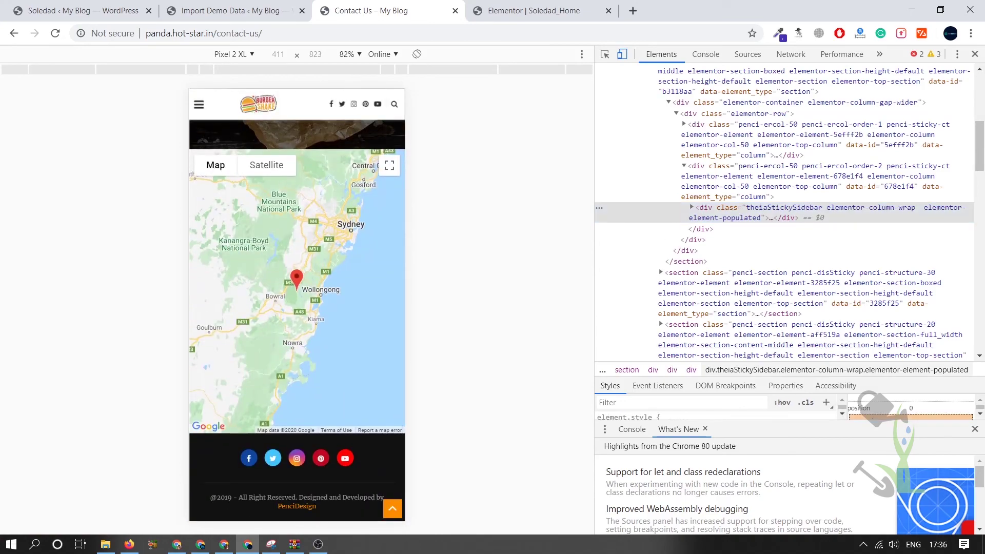
pyautogui.scroll(15, 334, 240)
pyautogui.scroll(-15, 339, 363)
pyautogui.scroll(15, 336, 359)
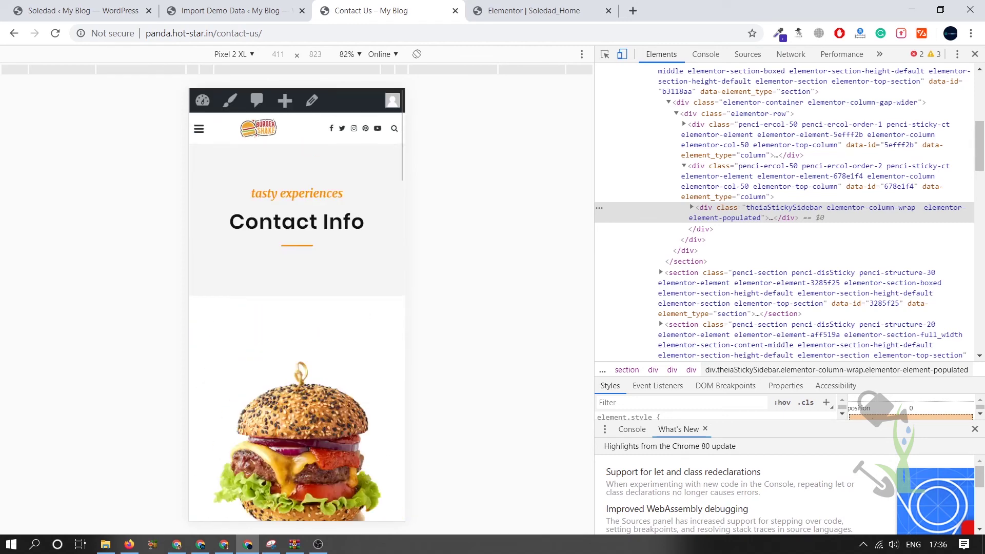
pyautogui.click(974, 54)
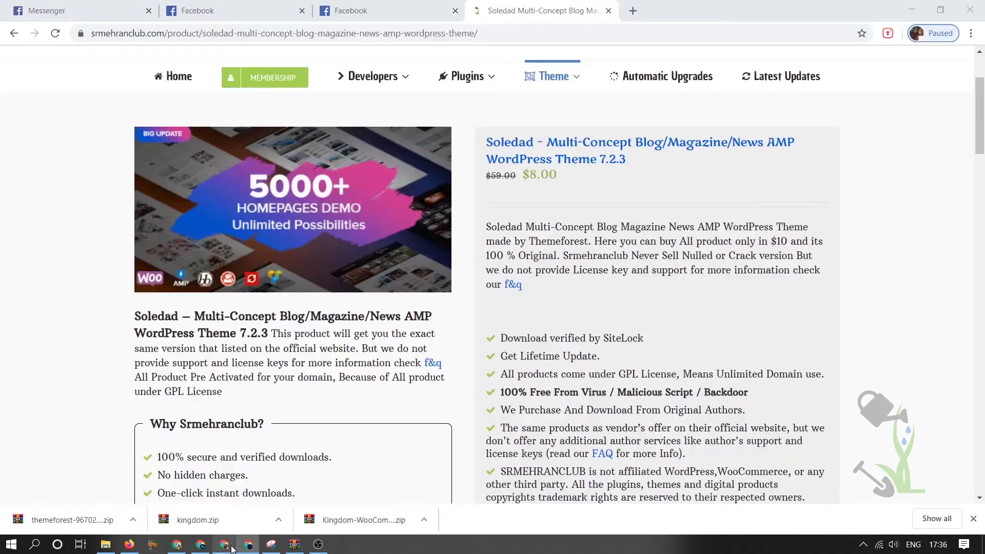
pyautogui.click(224, 544)
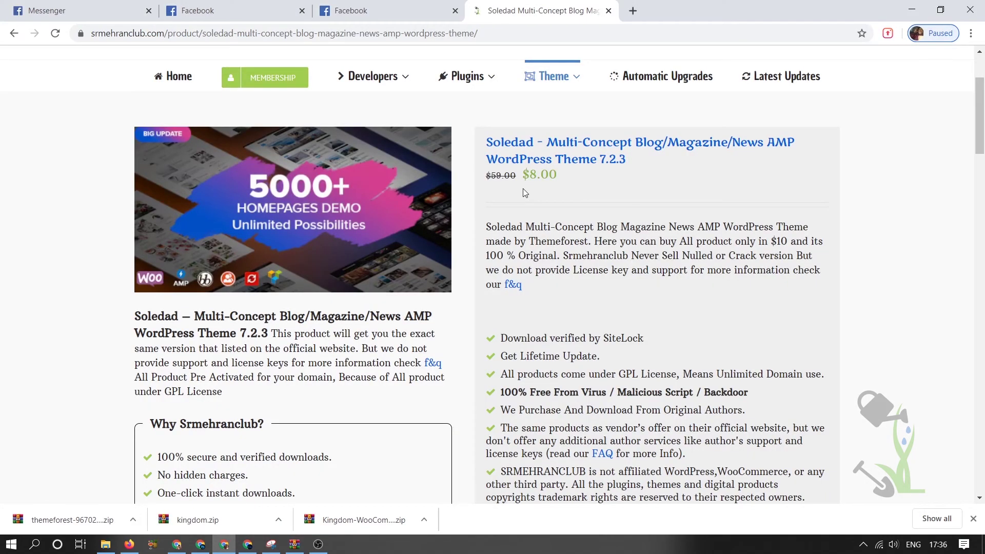
# Scroll through the srmehranclub Soledad 7.2.3 product page.
pyautogui.scroll(-5, 523, 193)
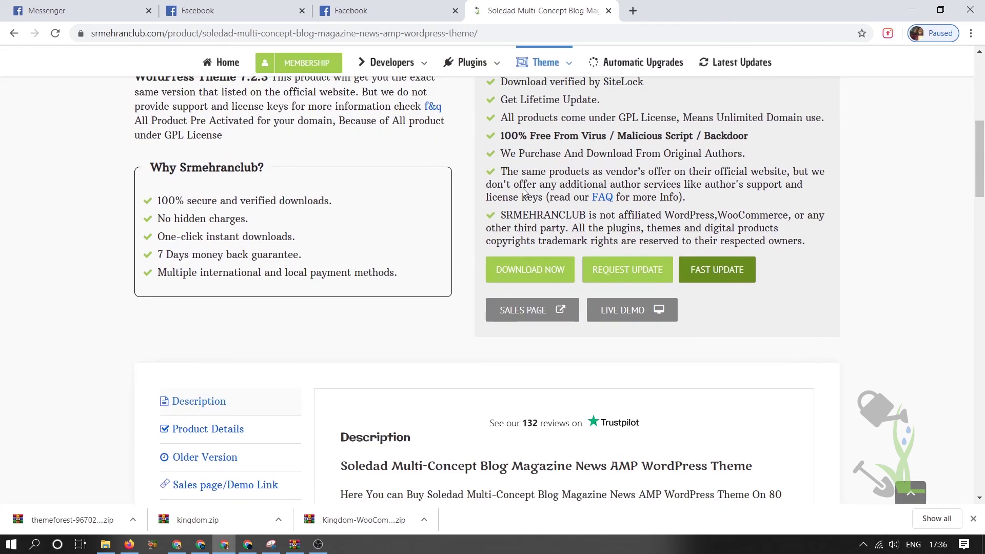
pyautogui.scroll(8, 523, 193)
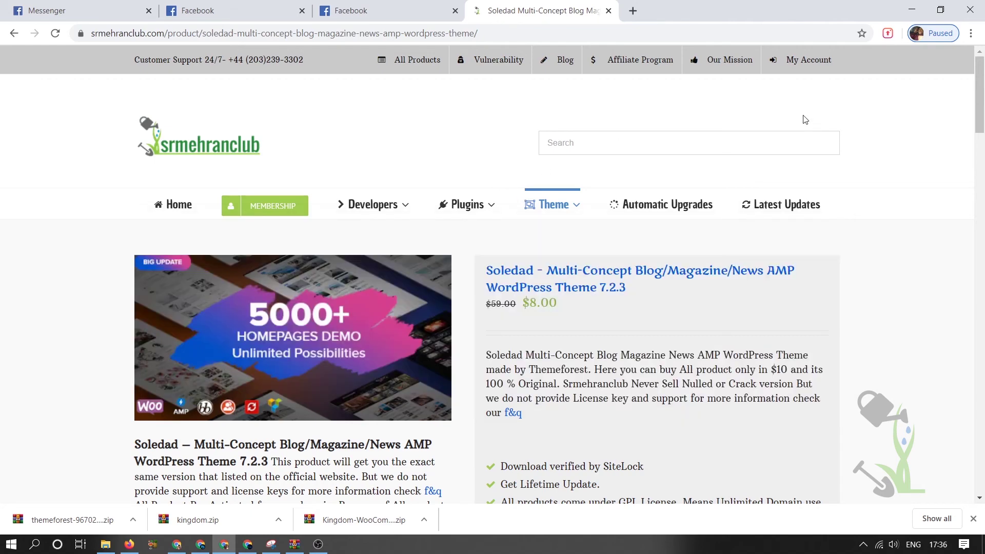
# Open srmehranclub's membership page and browse the Standard, Premium, Semester, Bronze, Lifetime and Super one plans.
pyautogui.click(278, 211)
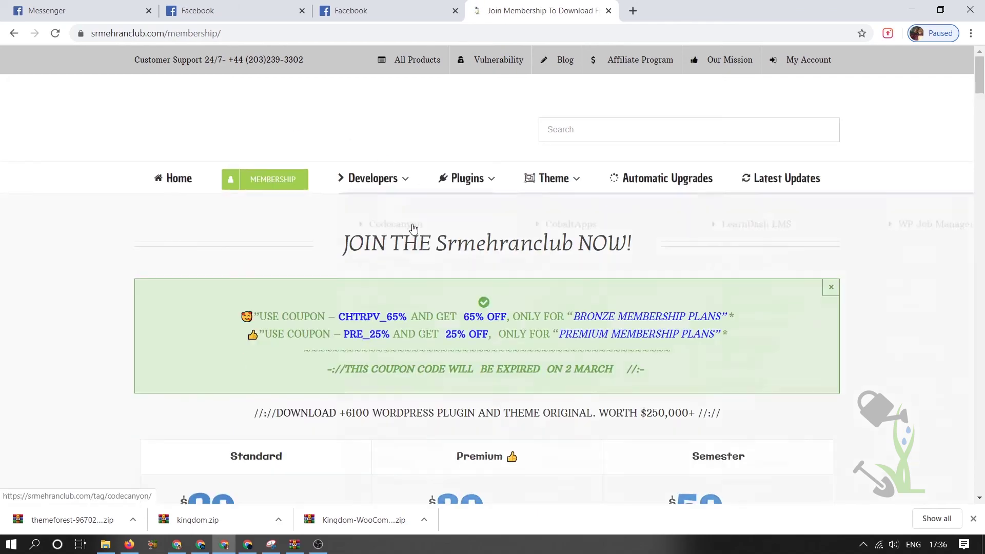
pyautogui.scroll(-15, 551, 340)
pyautogui.scroll(-8, 551, 340)
pyautogui.scroll(8, 441, 189)
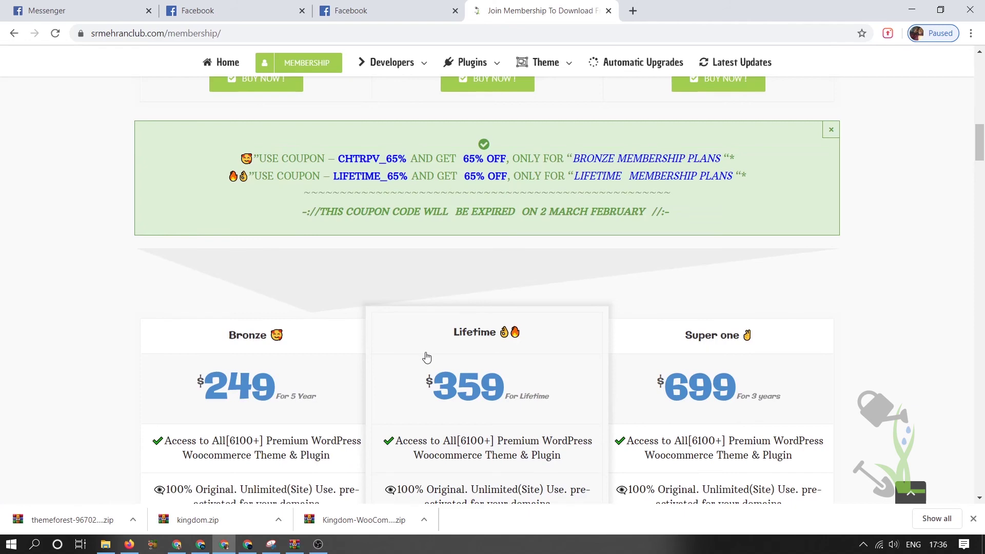
pyautogui.scroll(-7, 426, 357)
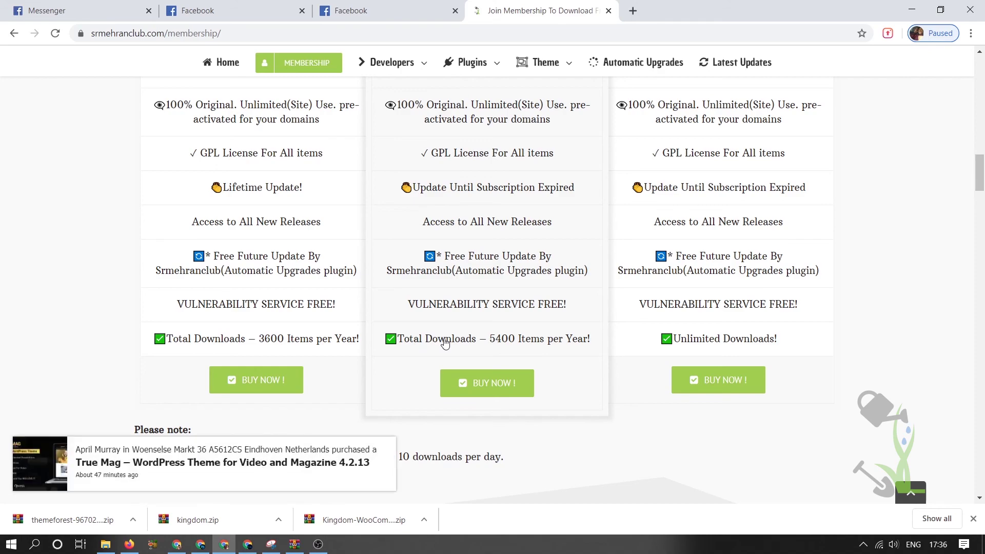
pyautogui.scroll(10, 445, 343)
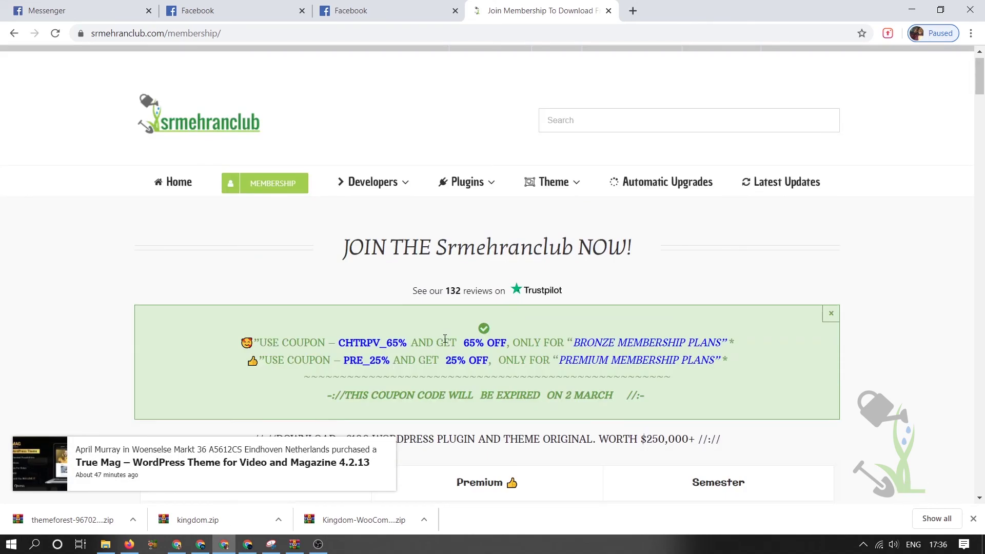
pyautogui.scroll(-4, 445, 338)
pyautogui.moveTo(322, 247); pyautogui.dragTo(528, 245)
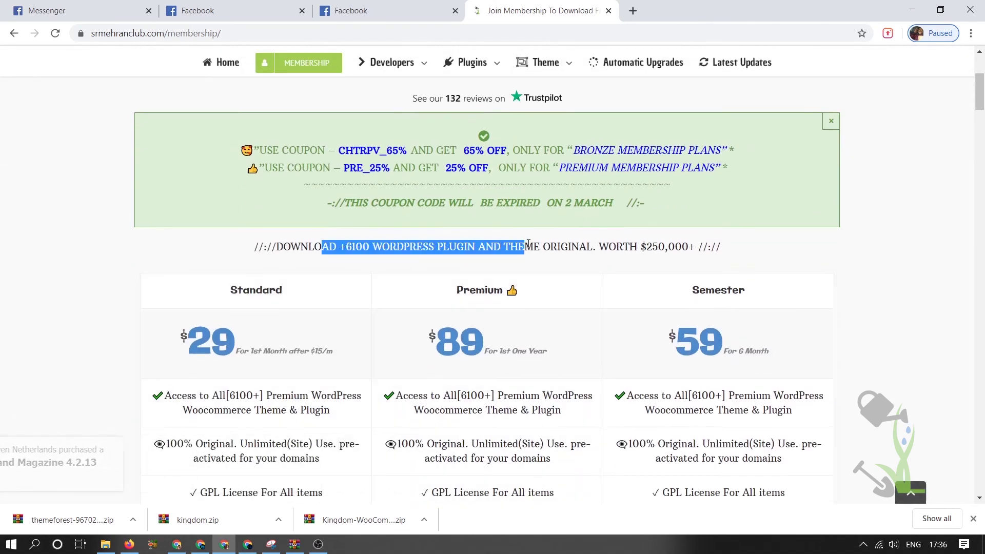
pyautogui.scroll(-7, 528, 245)
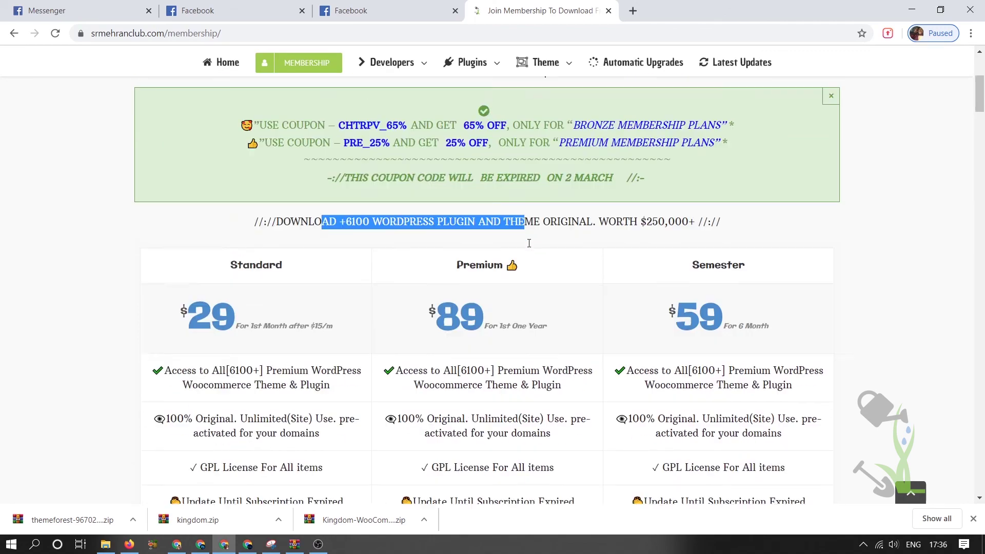
pyautogui.scroll(-5, 528, 247)
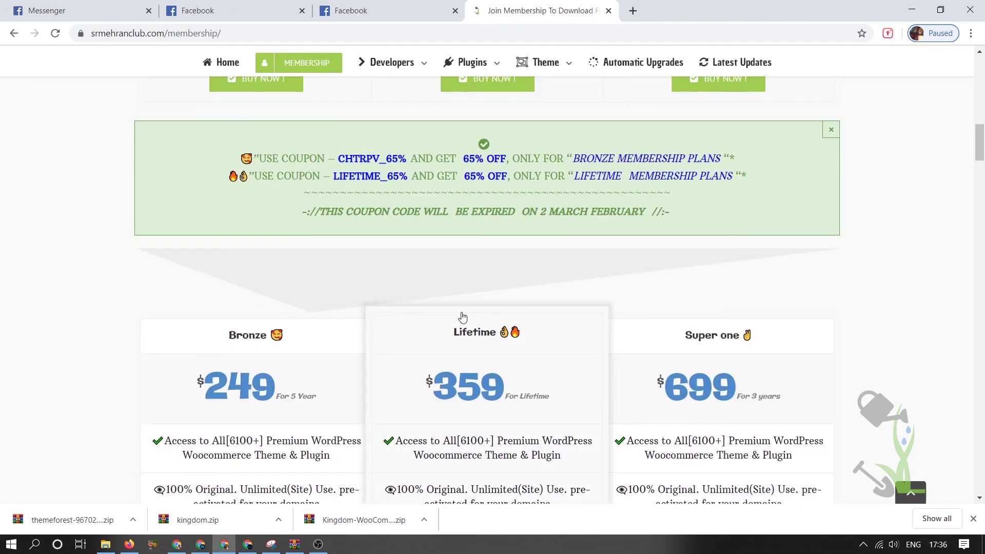
pyautogui.scroll(14, 462, 315)
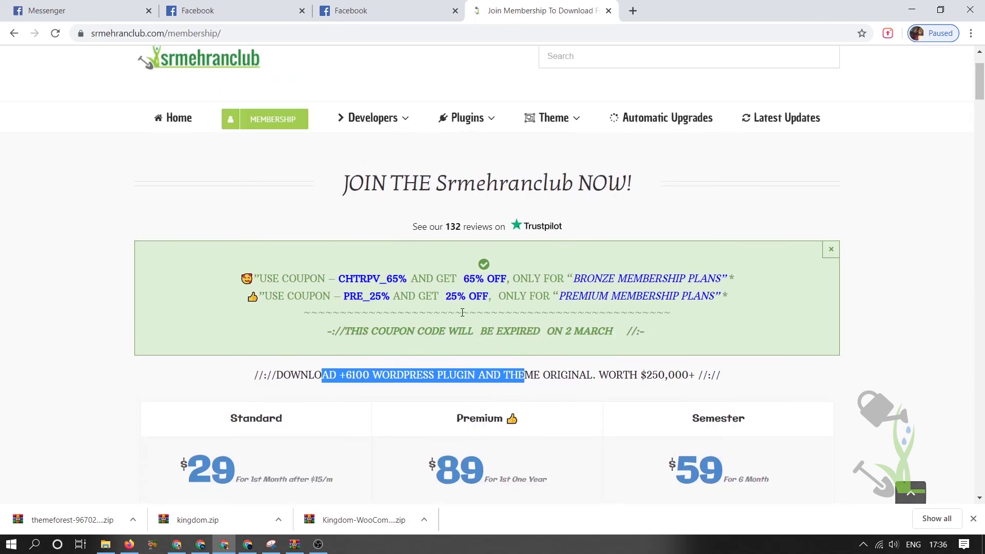
pyautogui.scroll(-4, 317, 342)
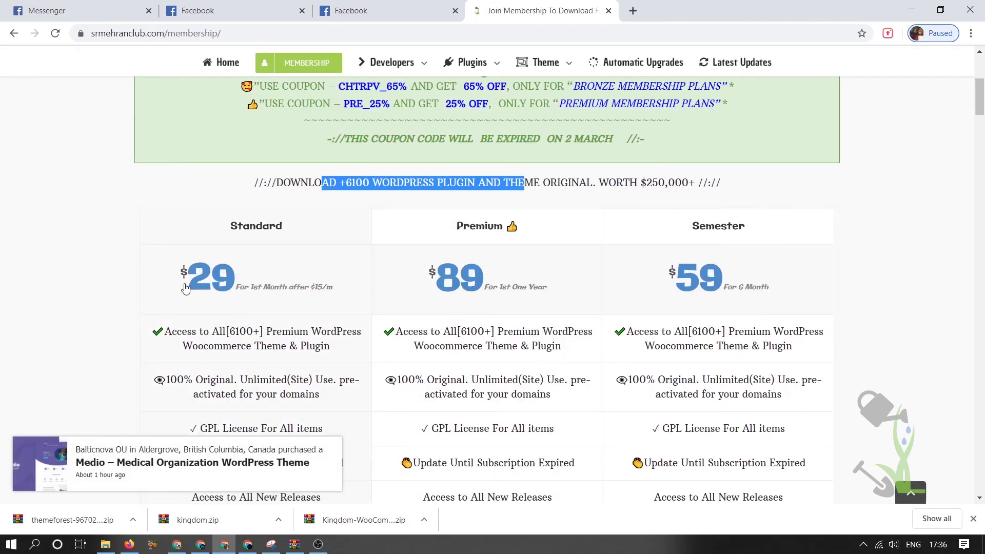
pyautogui.scroll(-4, 257, 334)
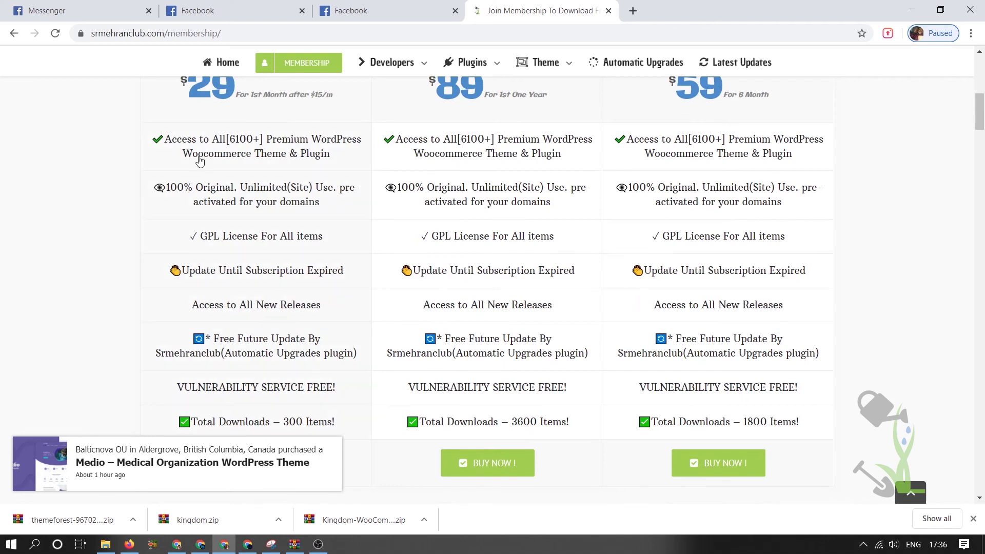